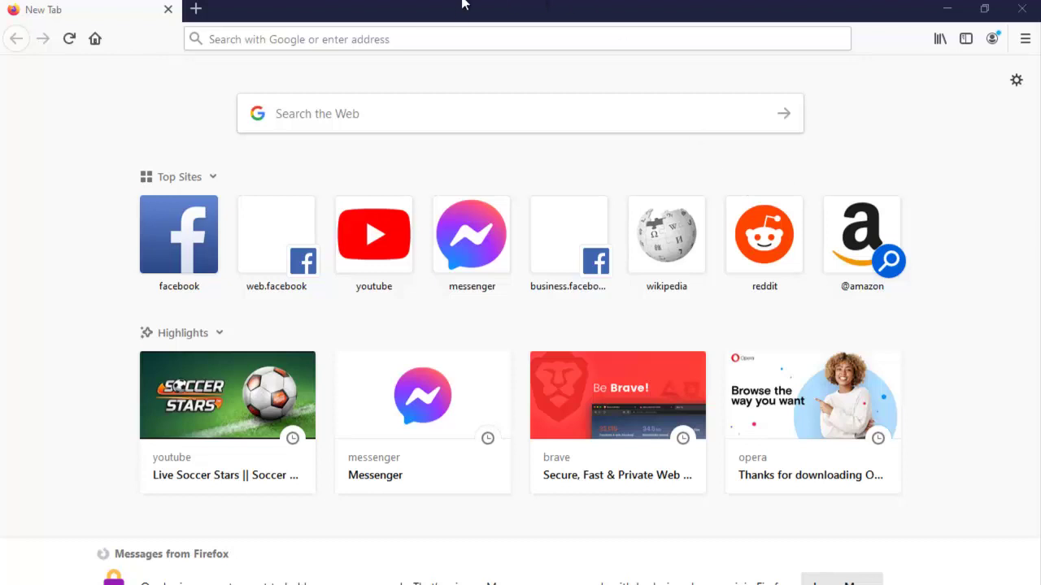
Load Facebook from the Firefox address-bar suggestions after dismissing the message bar
click(456, 39)
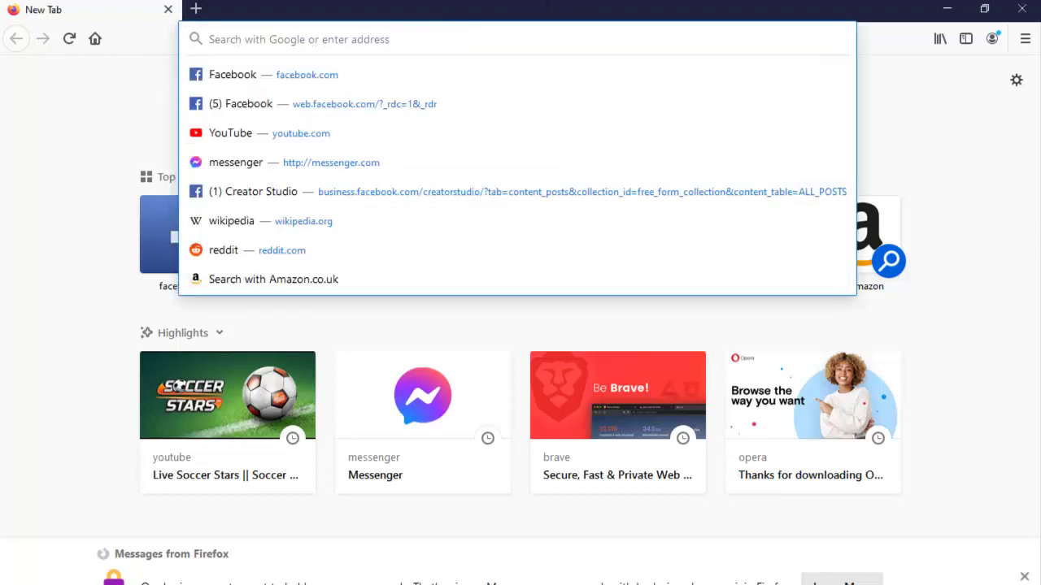
click(1027, 576)
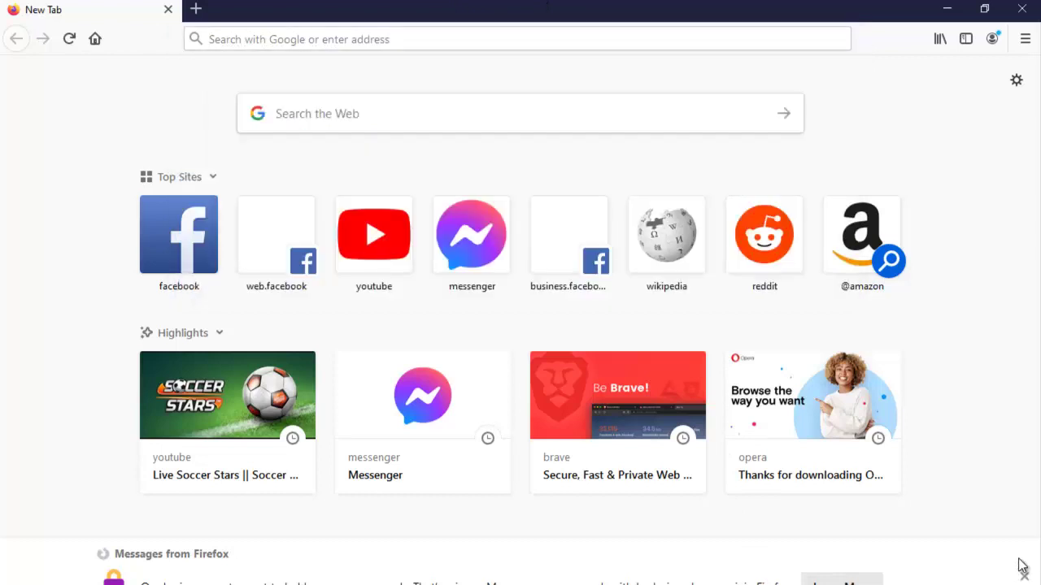
click(402, 33)
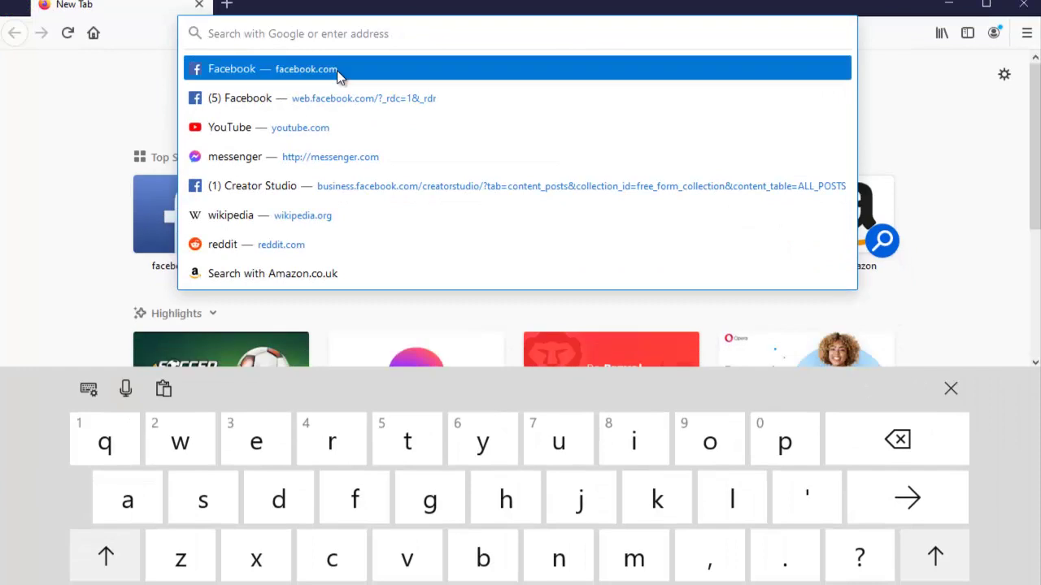
click(337, 74)
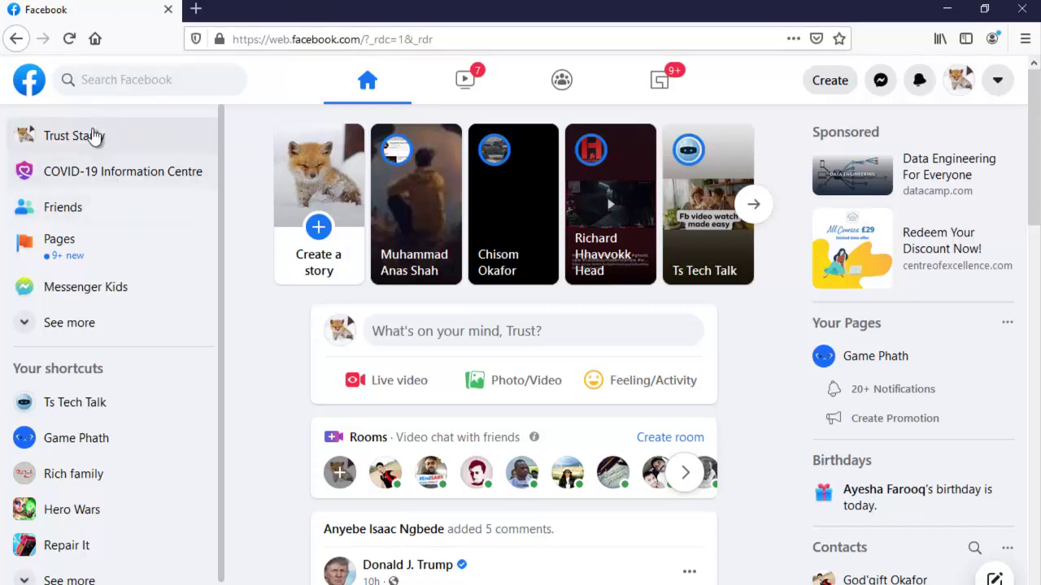
Open your own profile page from the left sidebar
click(95, 137)
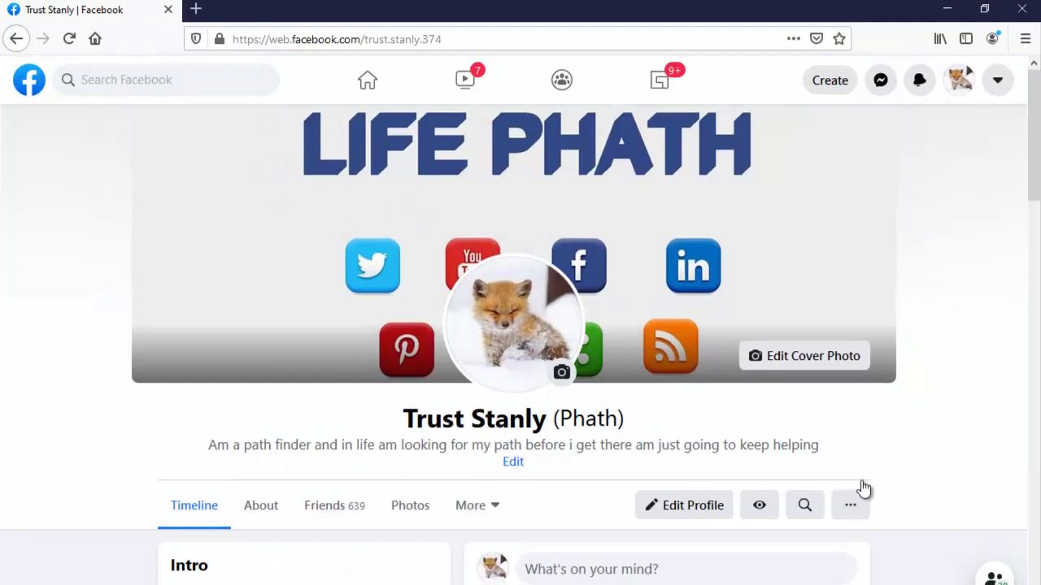
scroll(863, 488, down, 5)
scroll(738, 226, up, 3)
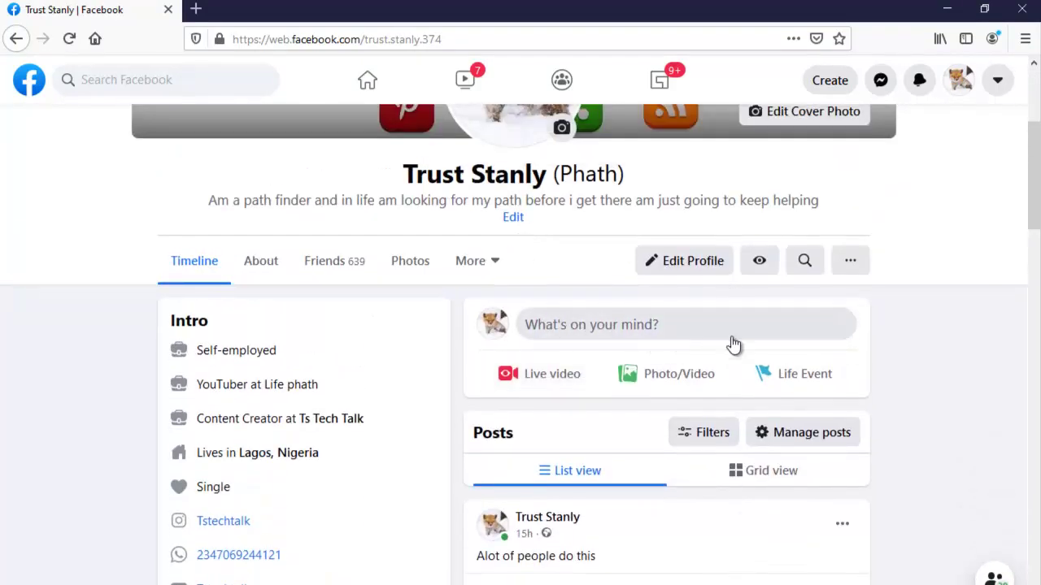
Preview the profile with View As and scroll through its public timeline
click(764, 276)
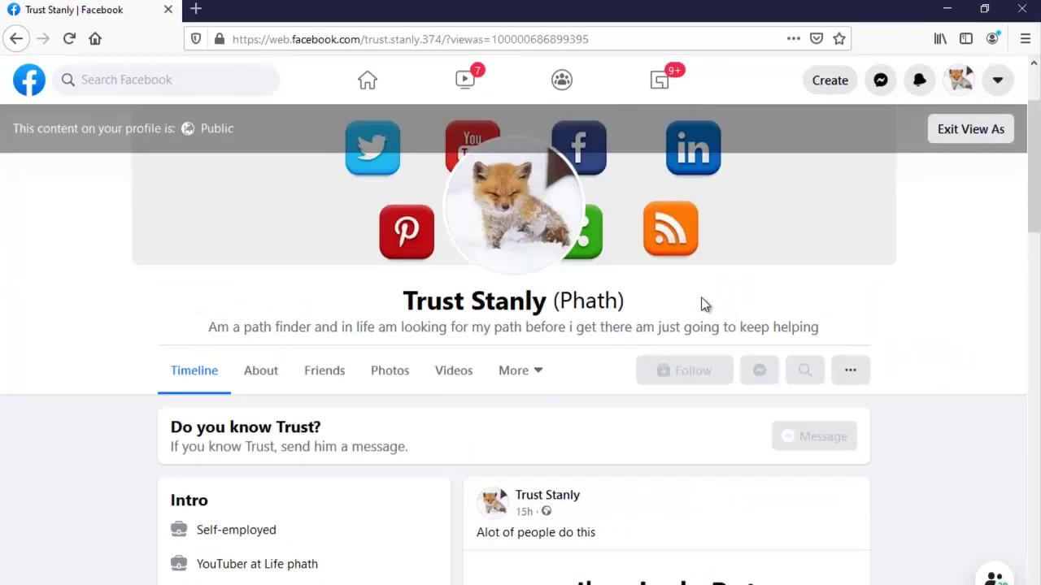
scroll(569, 475, down, 1)
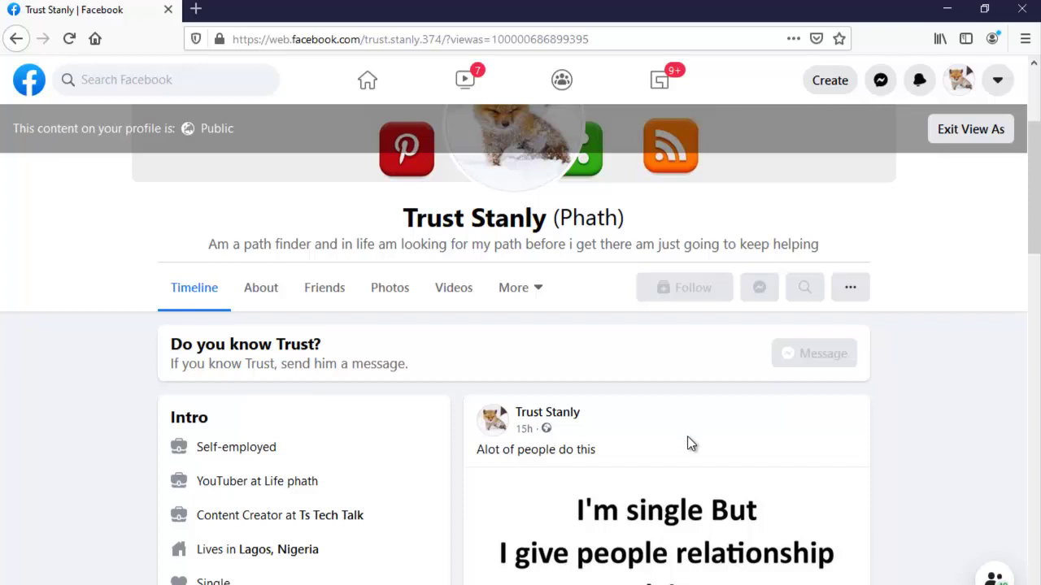
scroll(691, 444, down, 15)
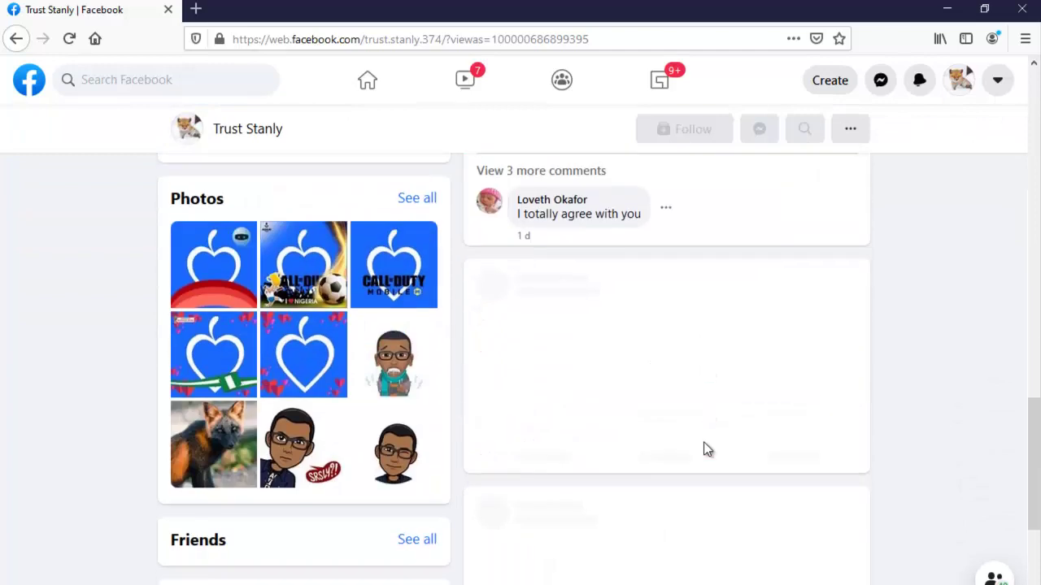
scroll(707, 450, down, 3)
scroll(708, 449, up, 5)
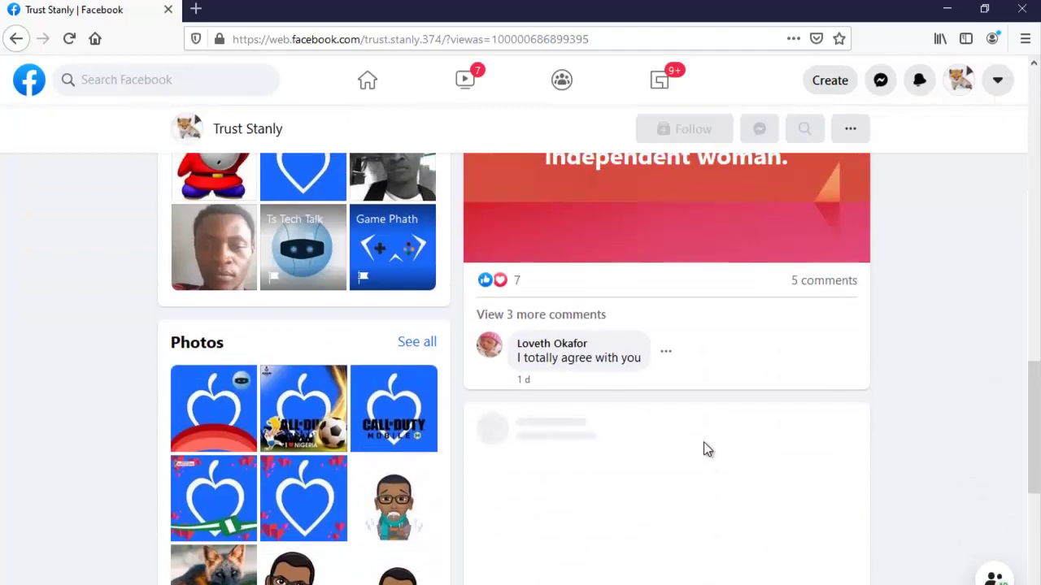
scroll(639, 433, up, 12)
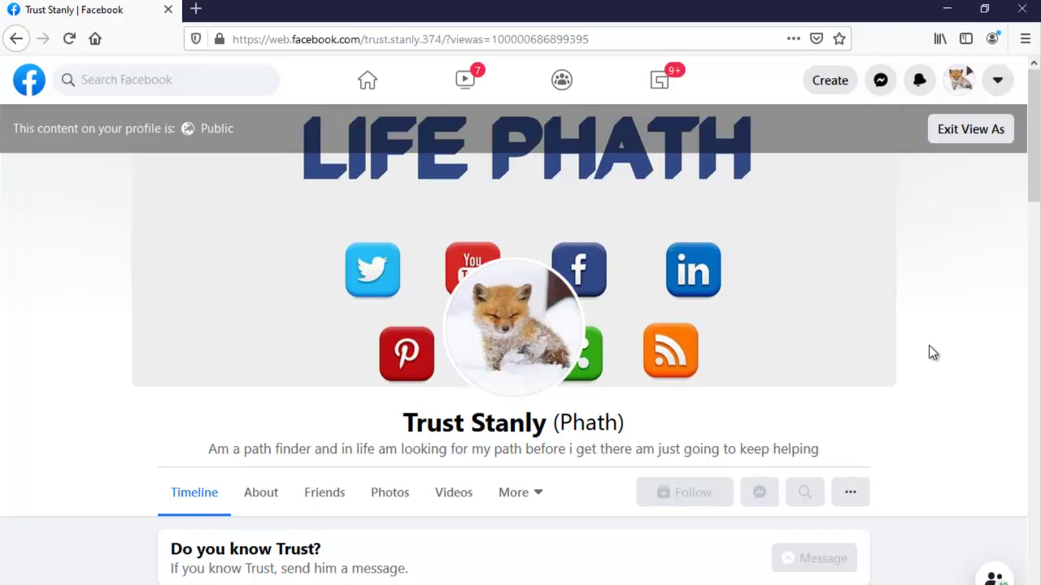
Exit View As and open Settings & privacy > Settings > Timeline and tagging
click(962, 140)
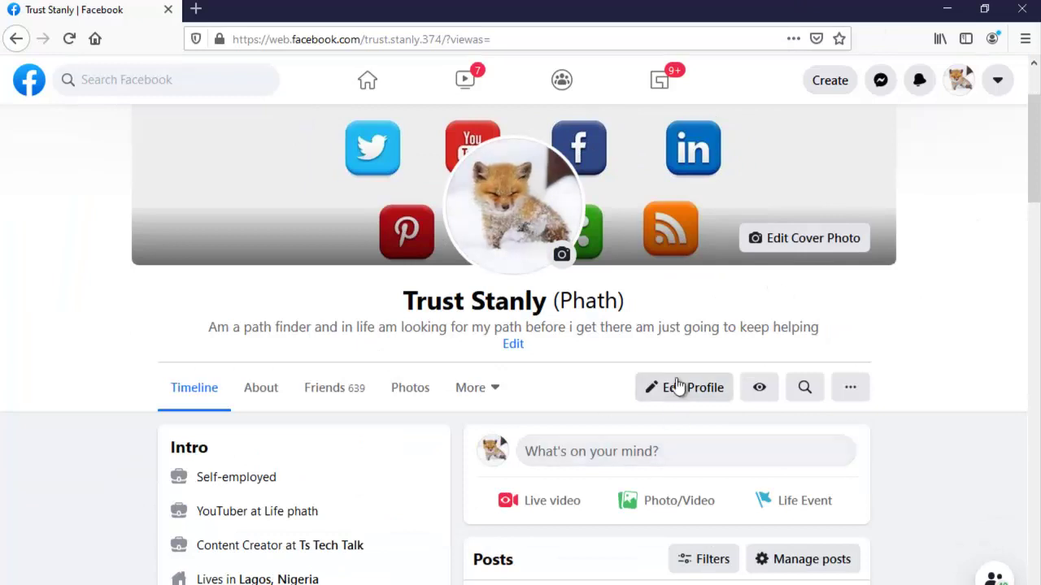
click(848, 396)
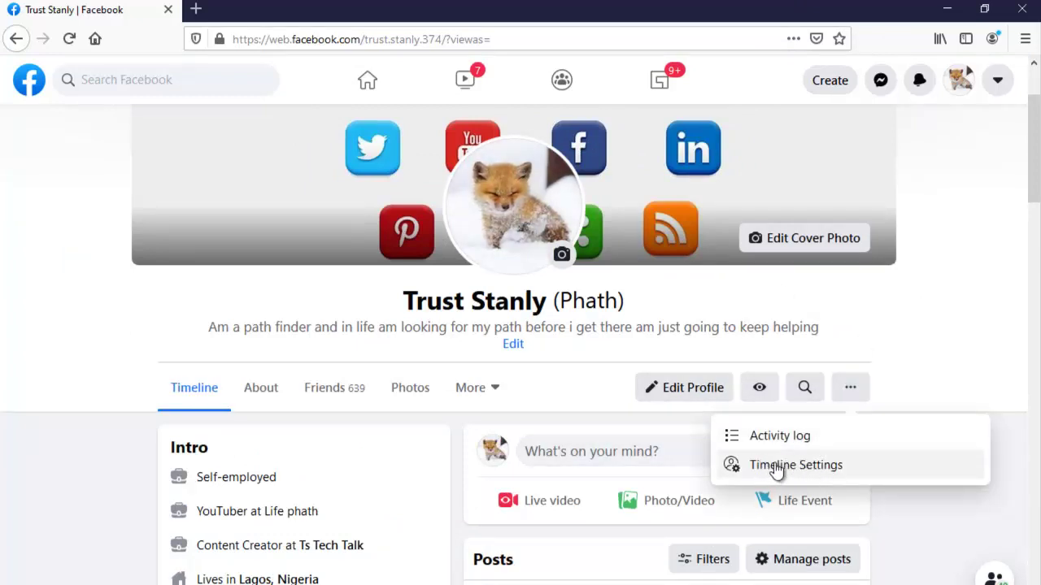
click(997, 91)
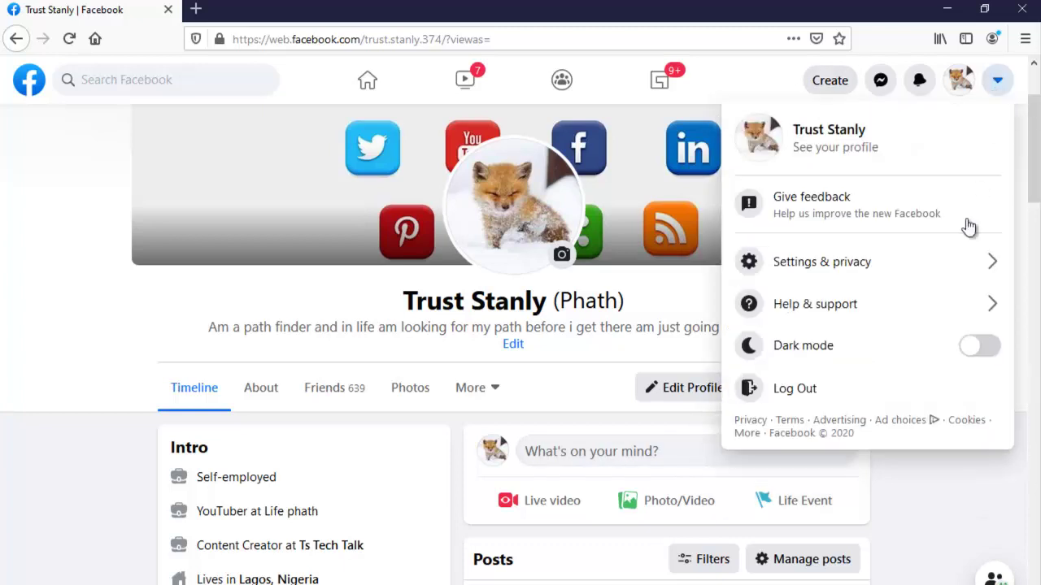
click(817, 267)
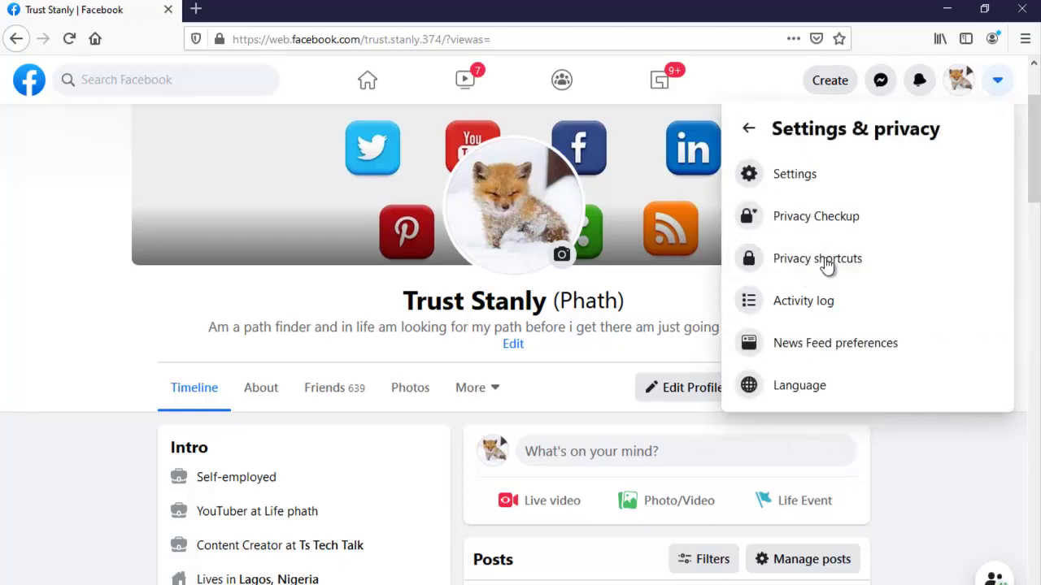
click(804, 186)
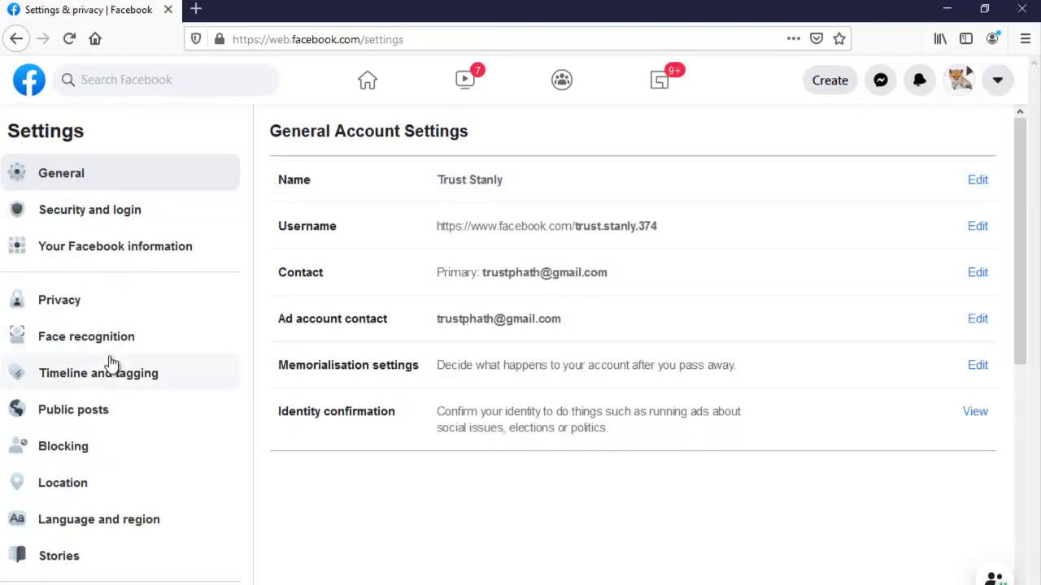
click(117, 364)
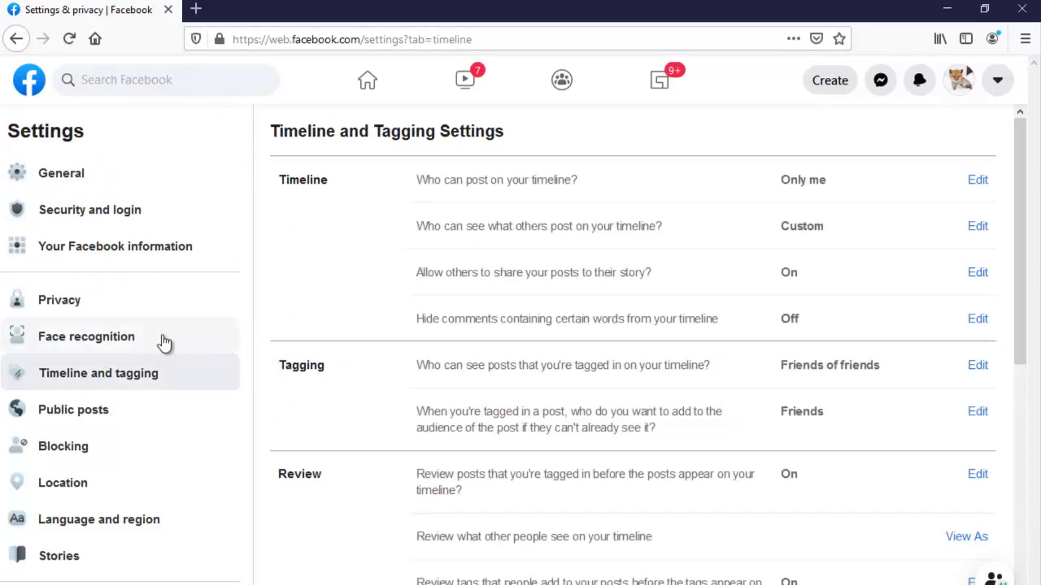
In a new tab, open Timeline Settings from your profile's options menu
click(196, 9)
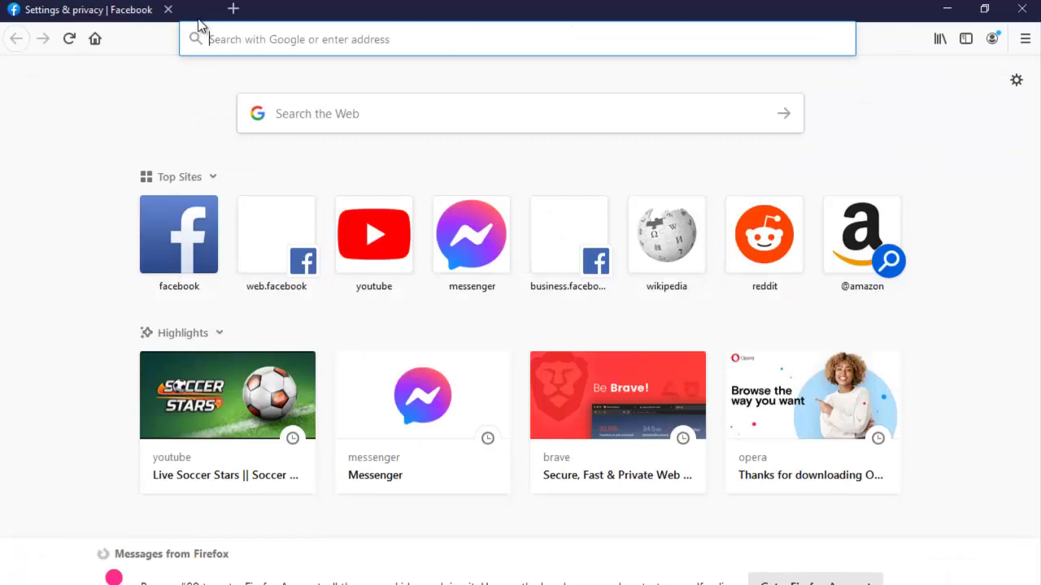
click(184, 235)
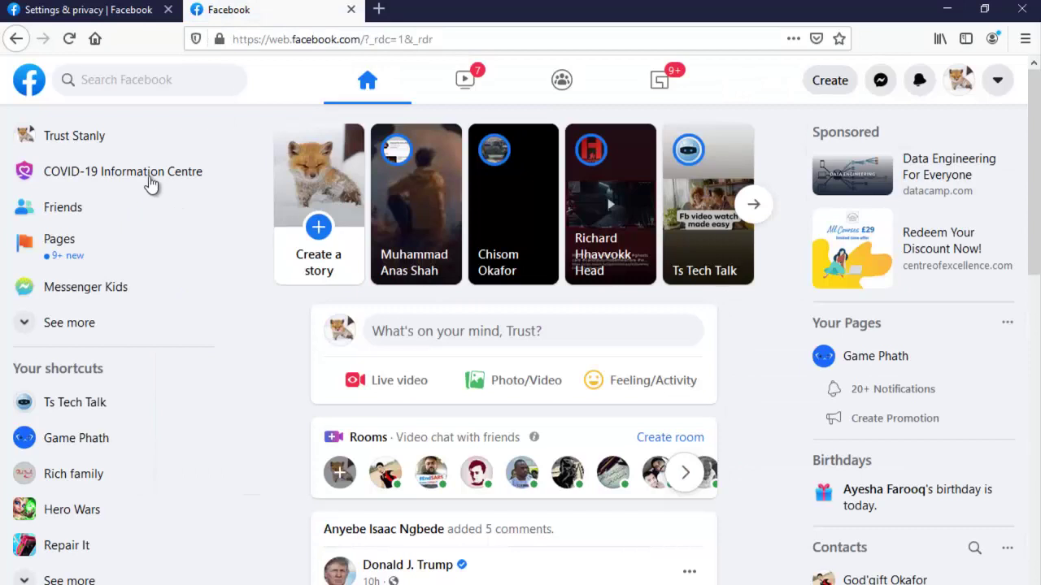
click(96, 133)
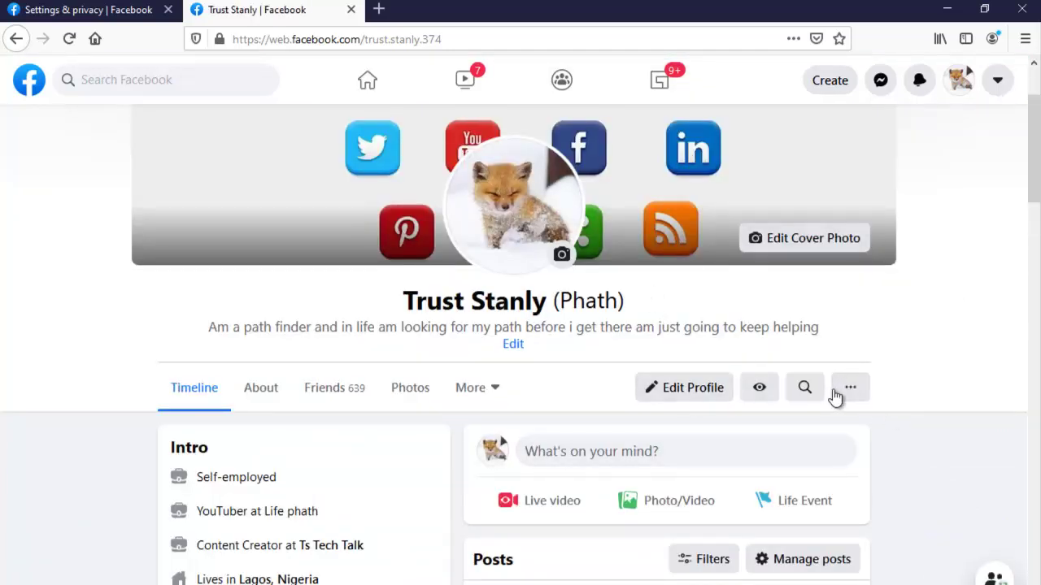
click(846, 394)
click(788, 472)
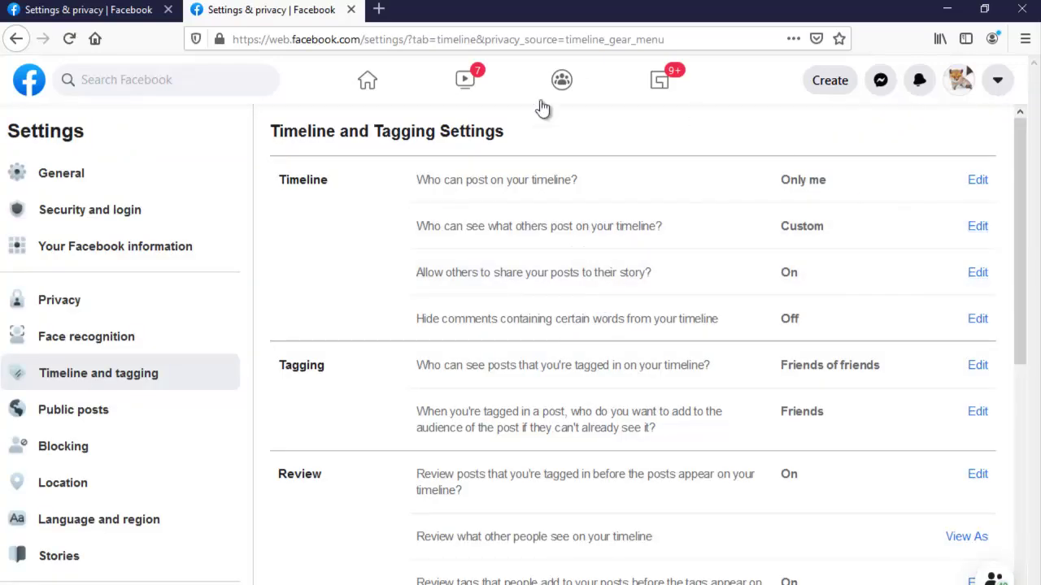
Change 'Who can post on your timeline?' from Only me to Friends
click(219, 16)
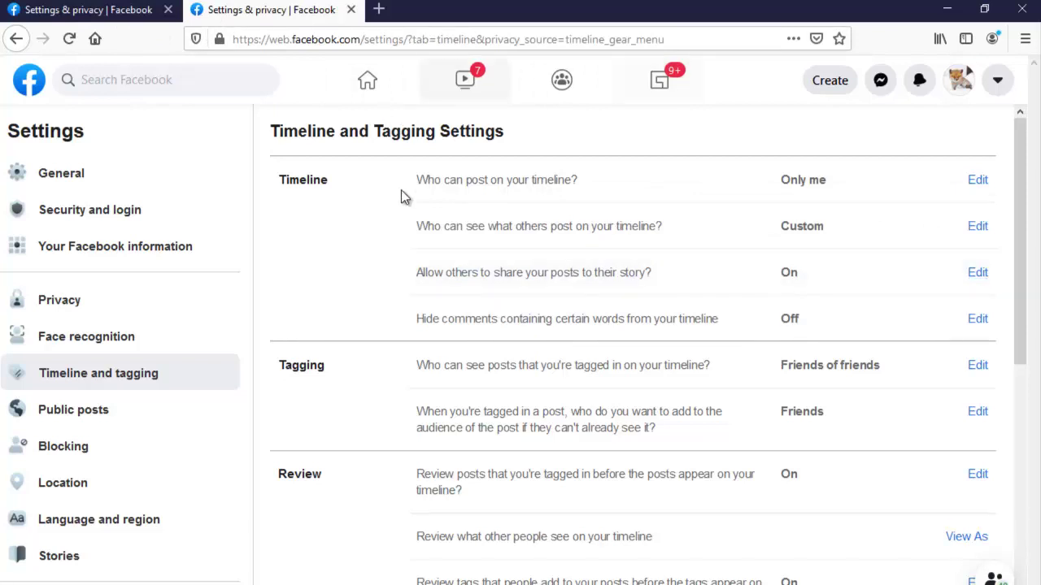
drag(409, 179, 464, 203)
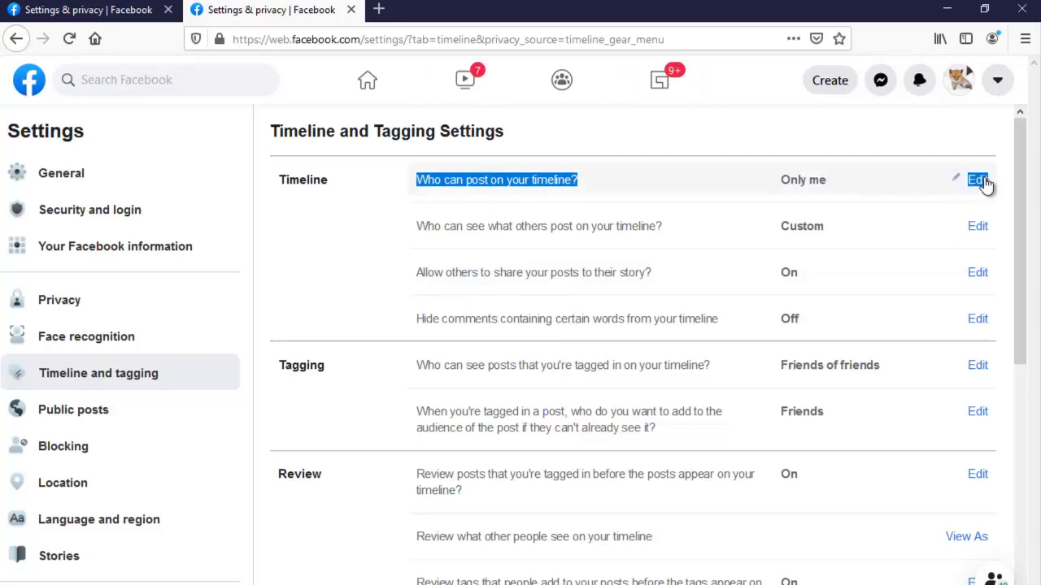
click(927, 183)
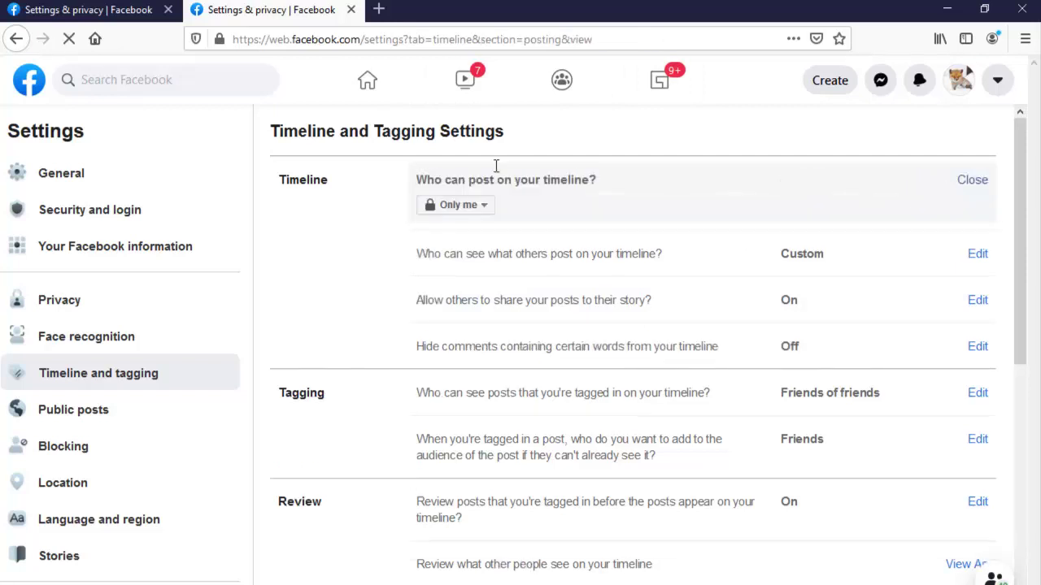
click(474, 207)
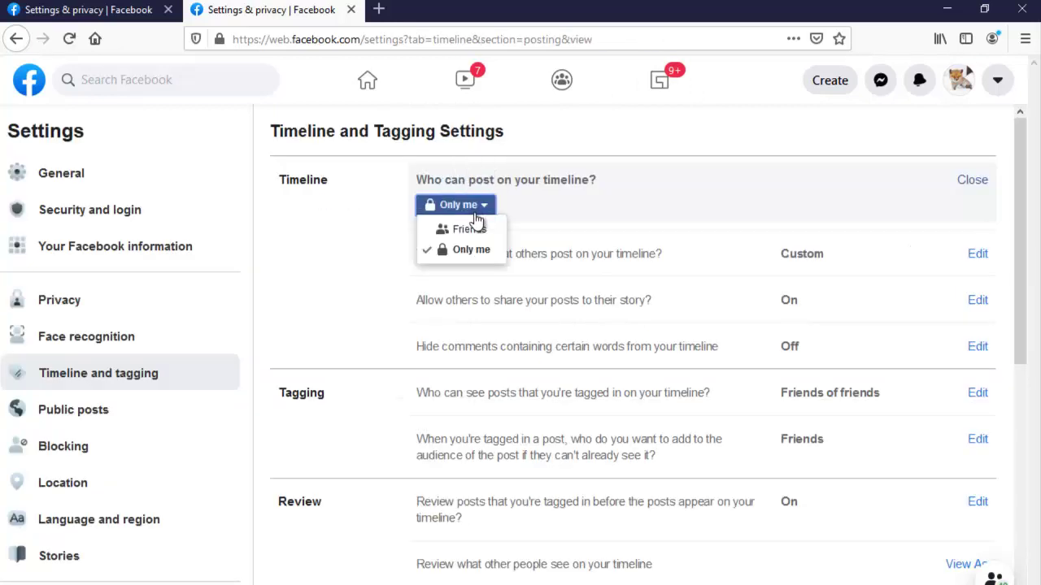
click(477, 230)
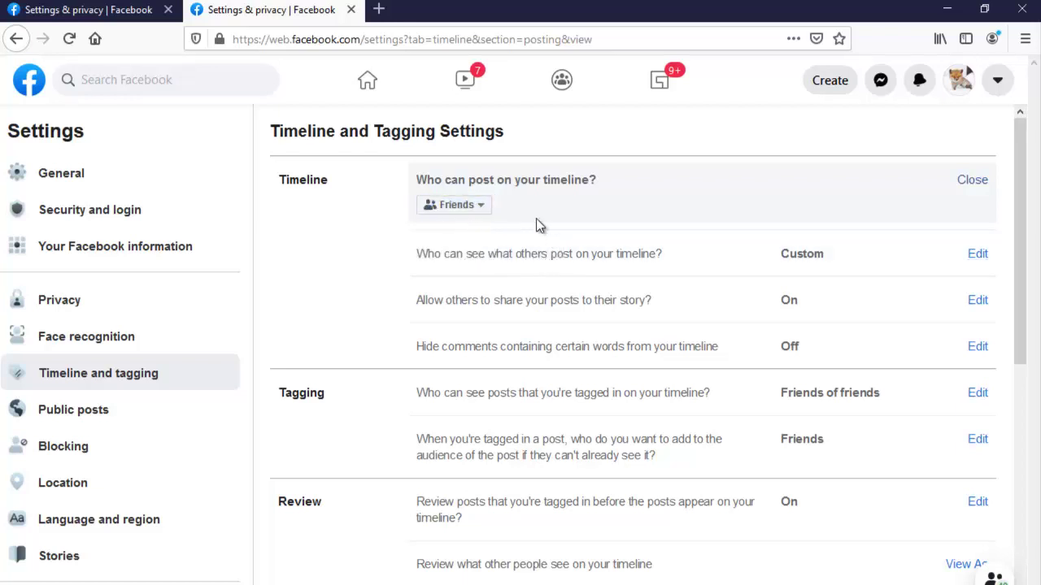
click(479, 207)
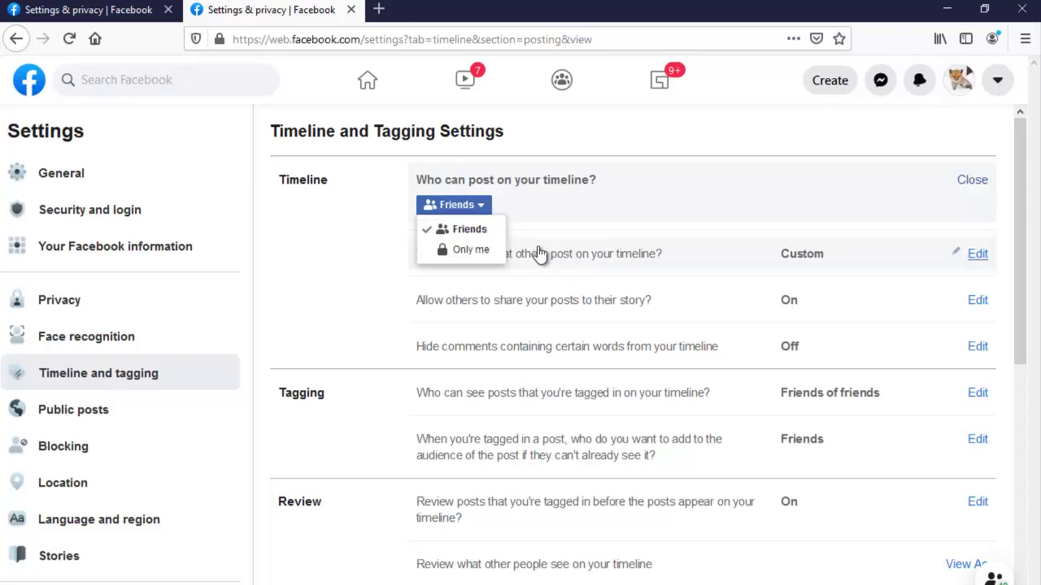
click(1003, 228)
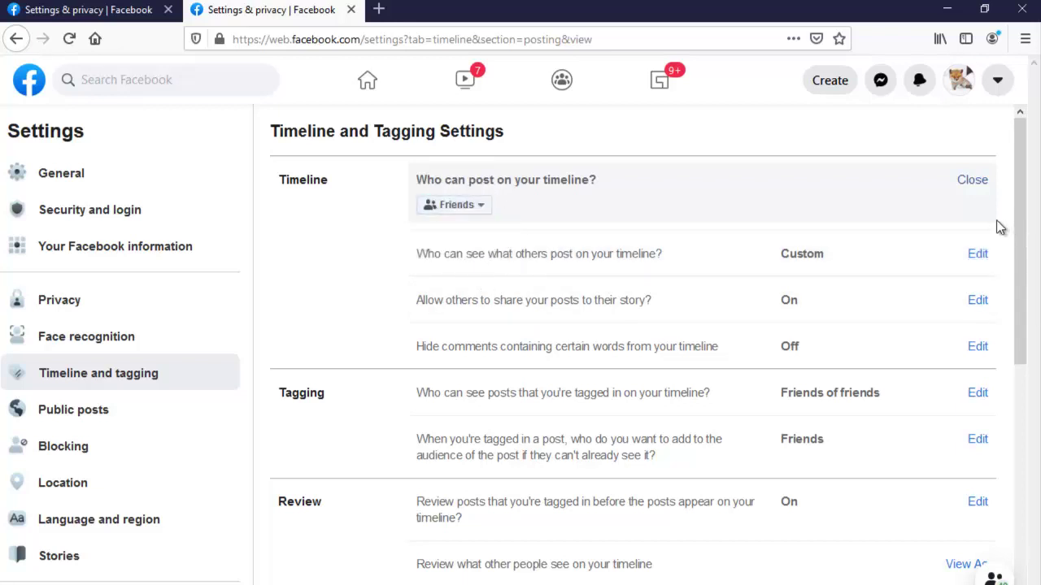
In a new tab, view your profile as Public and scroll to its latest post
click(378, 9)
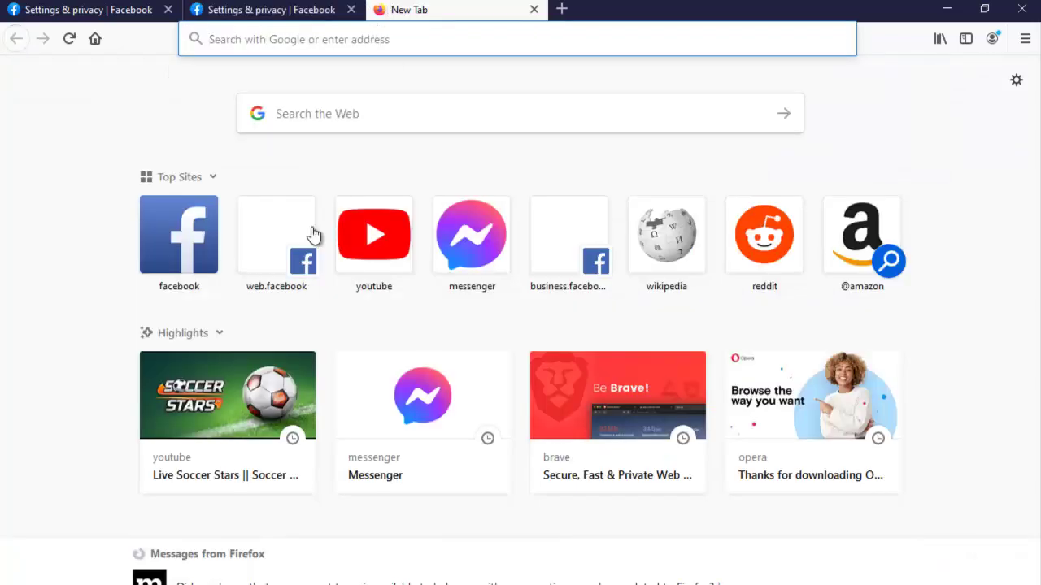
click(188, 236)
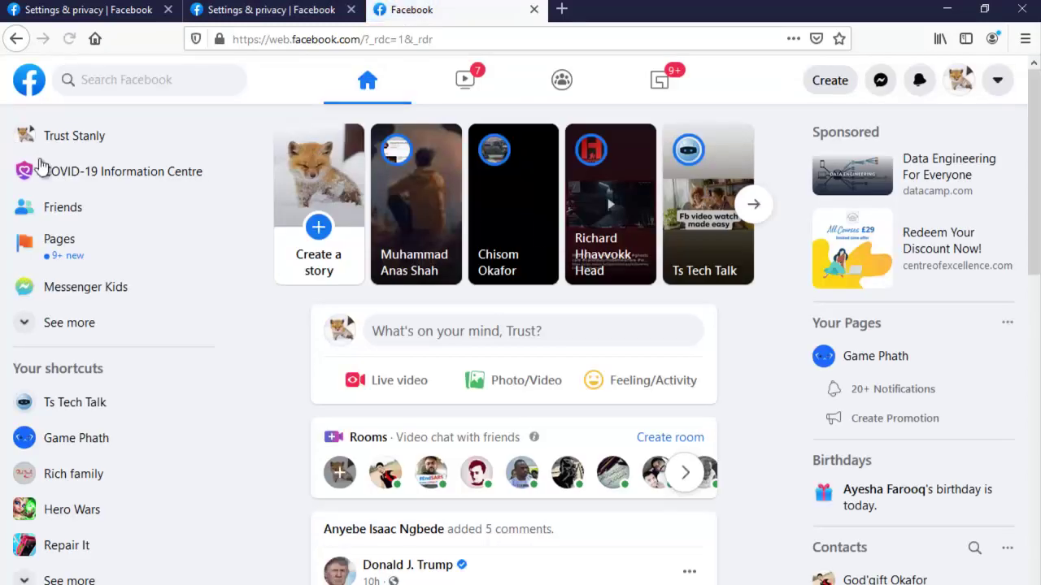
click(86, 149)
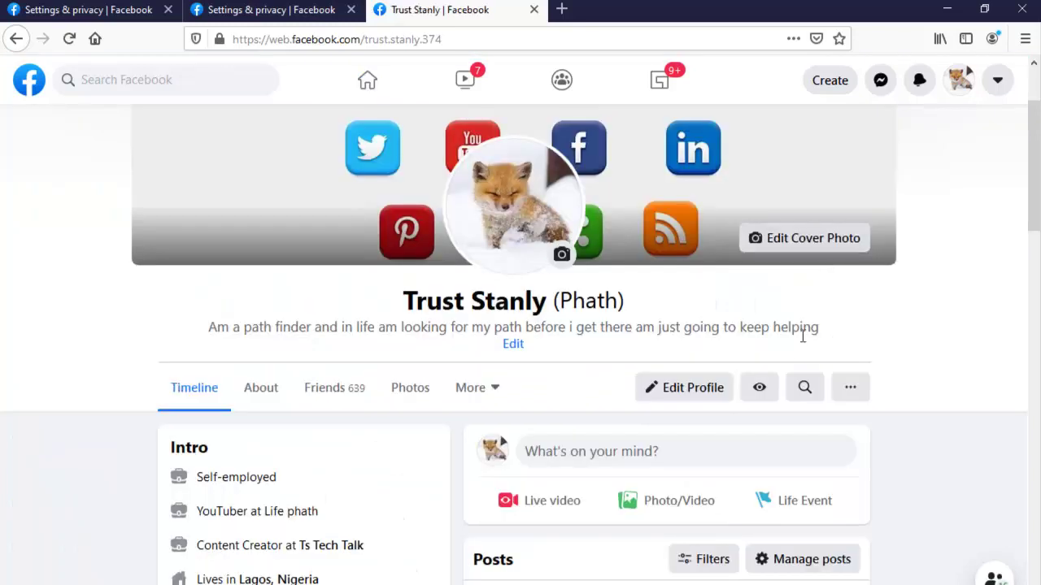
click(761, 389)
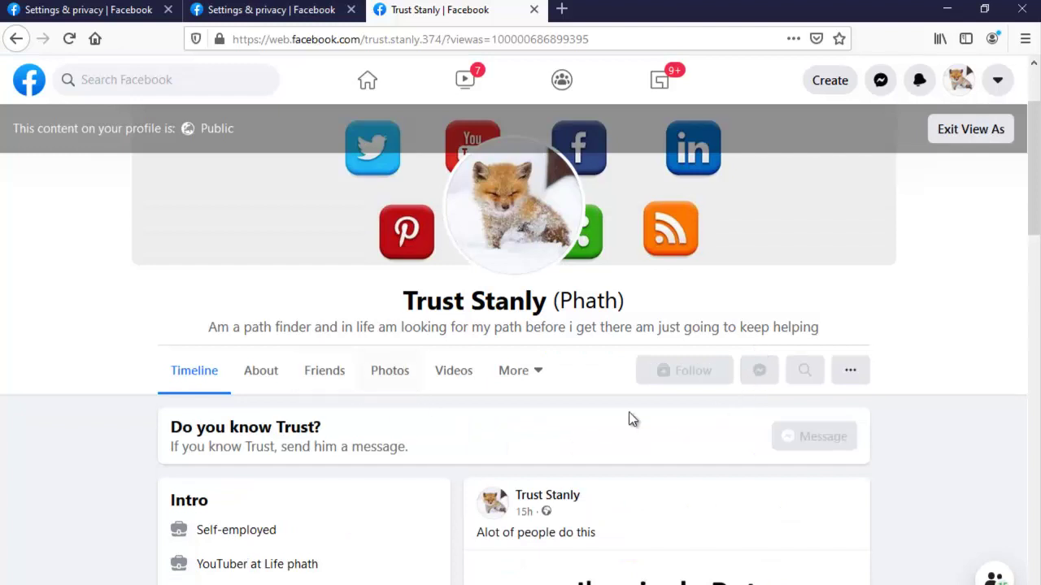
scroll(623, 419, down, 3)
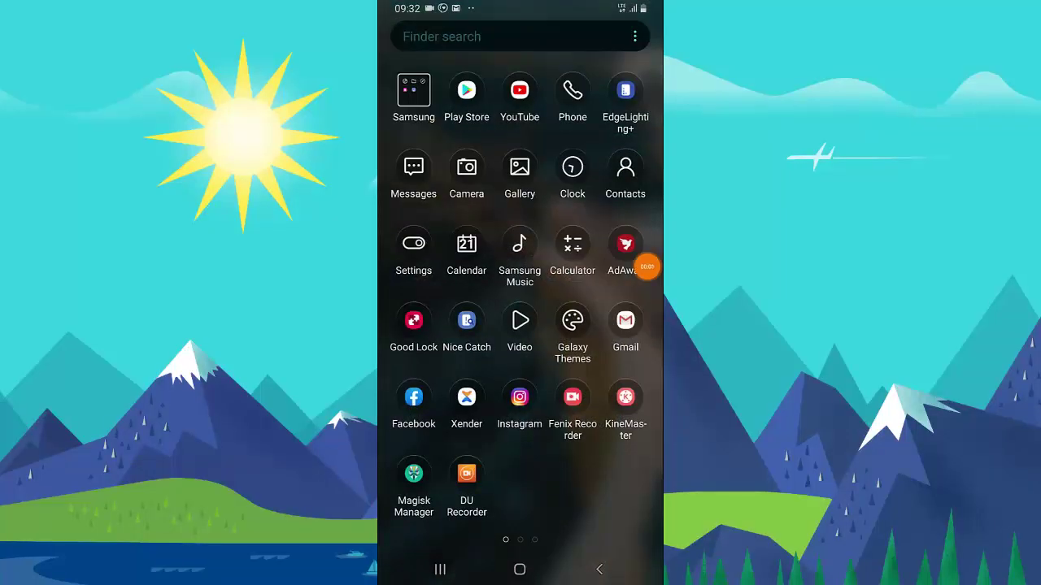
Launch the Facebook phone app and log in to another saved account
click(413, 397)
drag(654, 266, 618, 266)
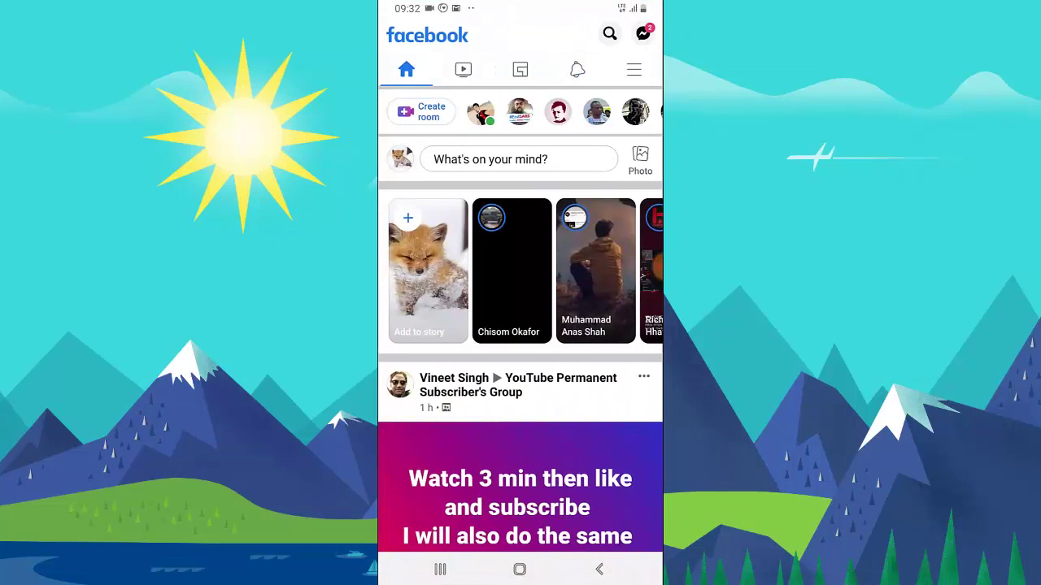
click(634, 69)
click(457, 107)
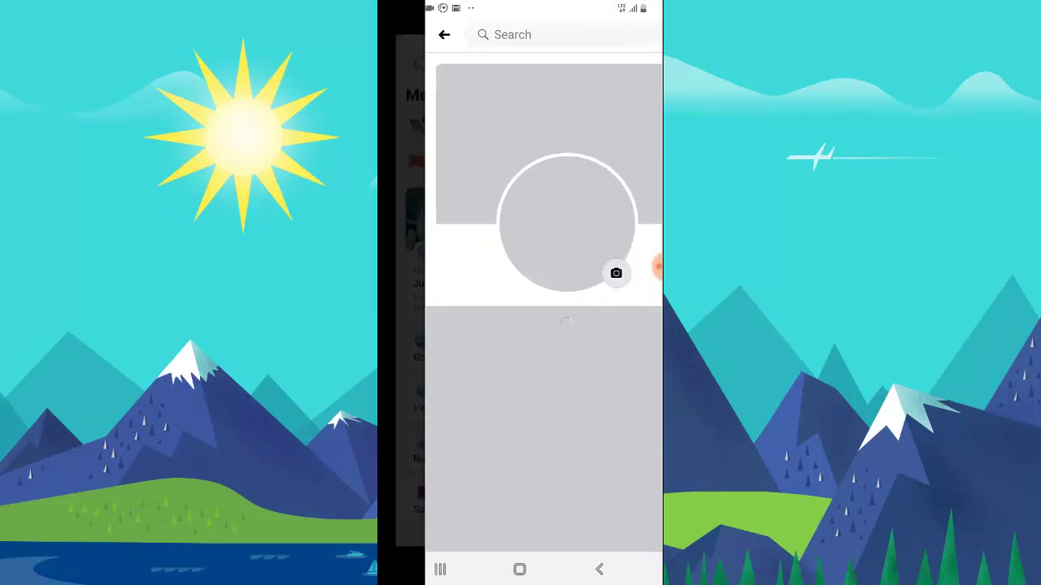
click(396, 35)
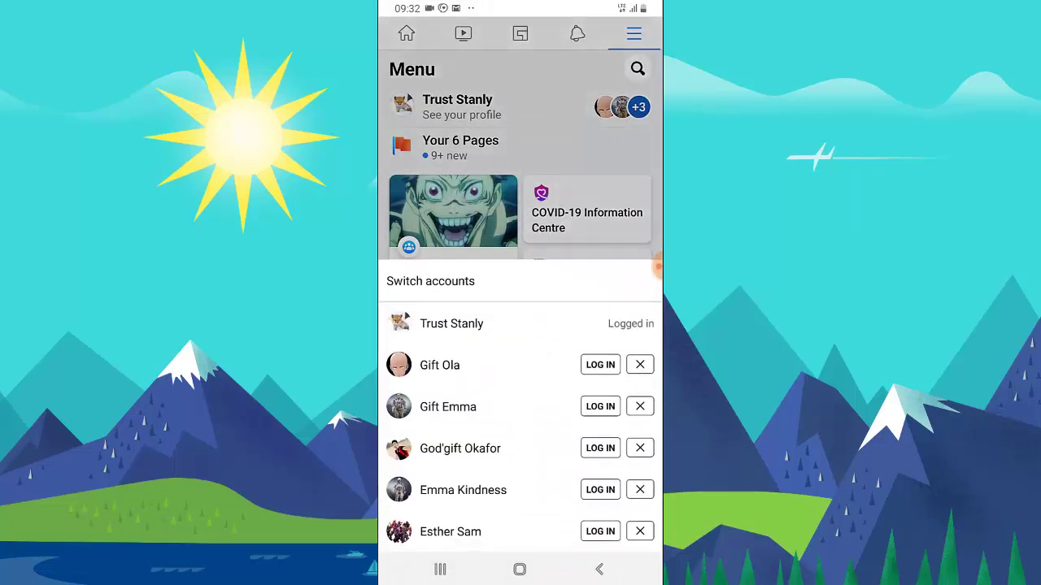
click(600, 448)
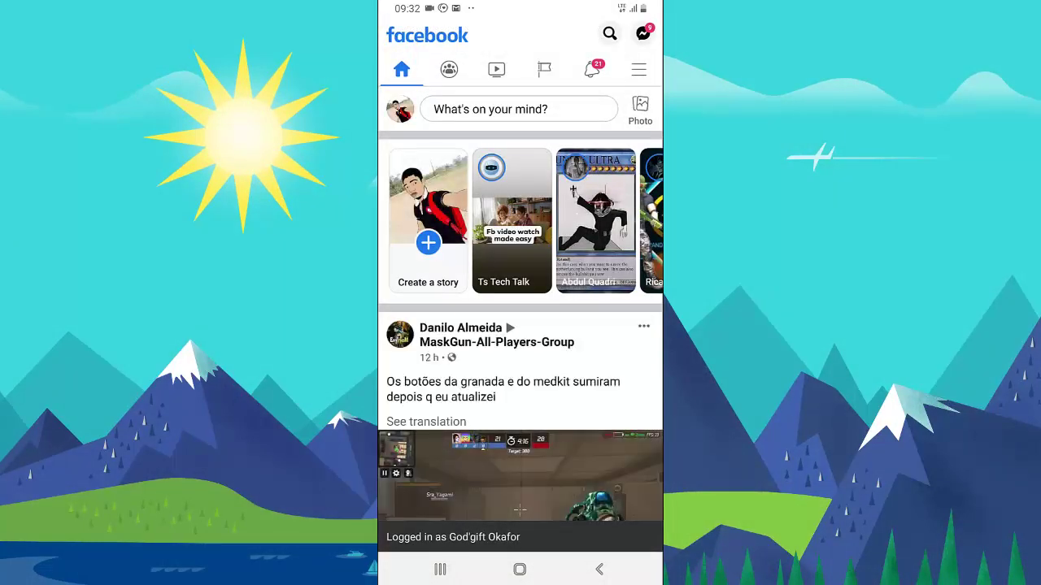
Search for the friend's profile and post 'Hello bro' on its timeline
click(610, 33)
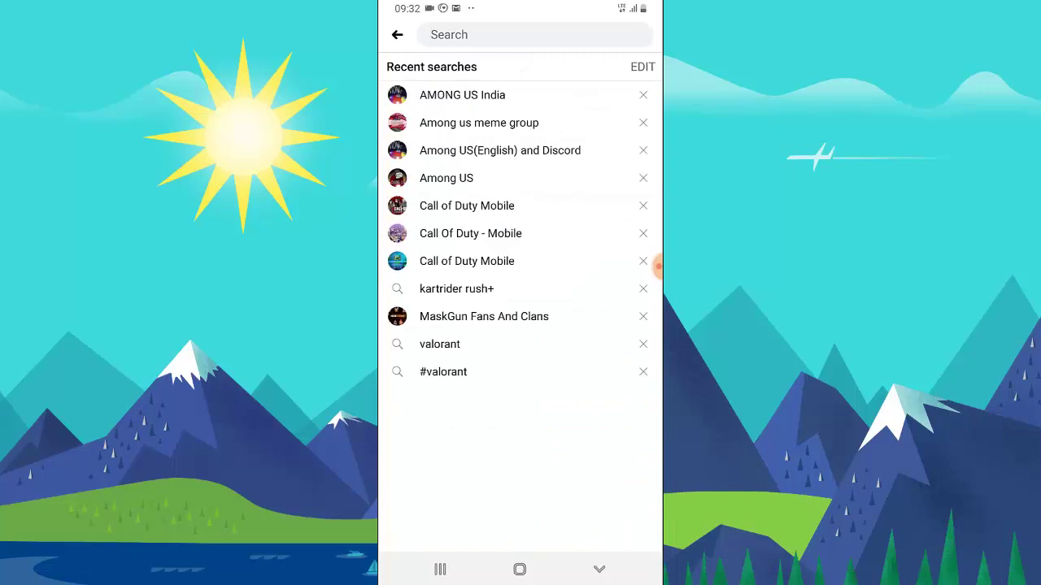
text(trus)
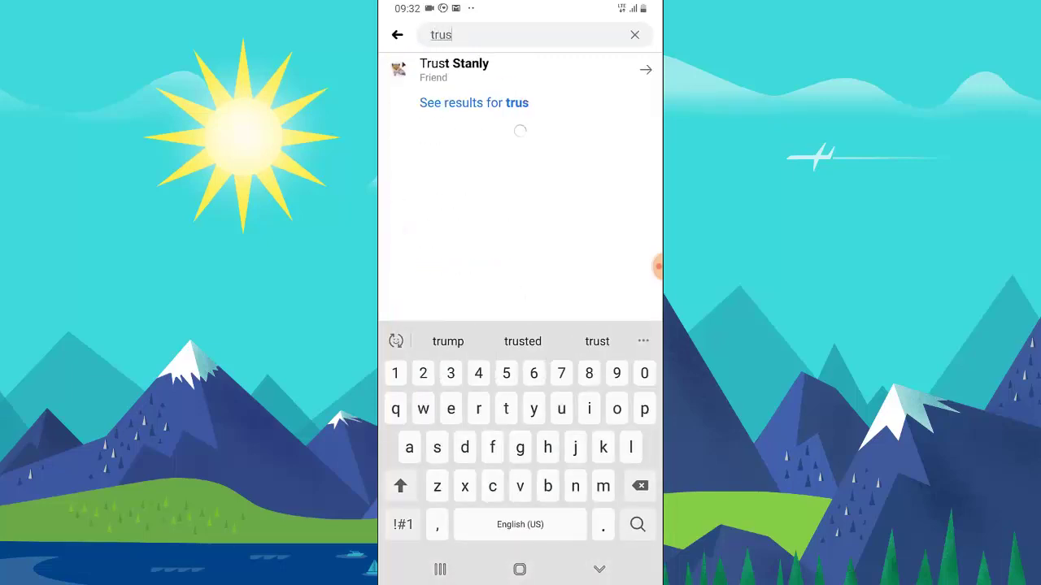
text(t)
click(453, 69)
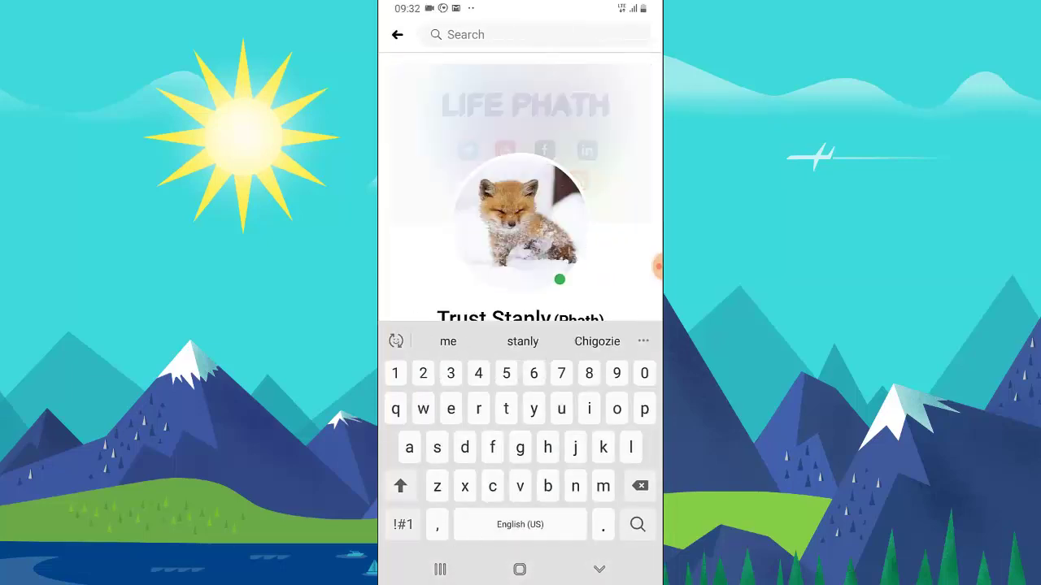
scroll(520, 325, down, 10)
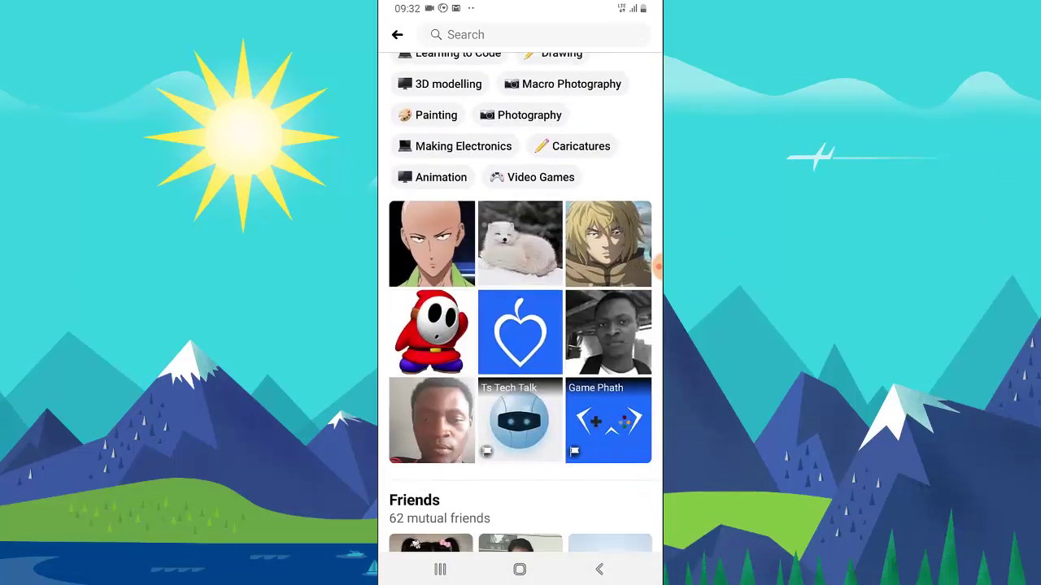
scroll(521, 325, down, 10)
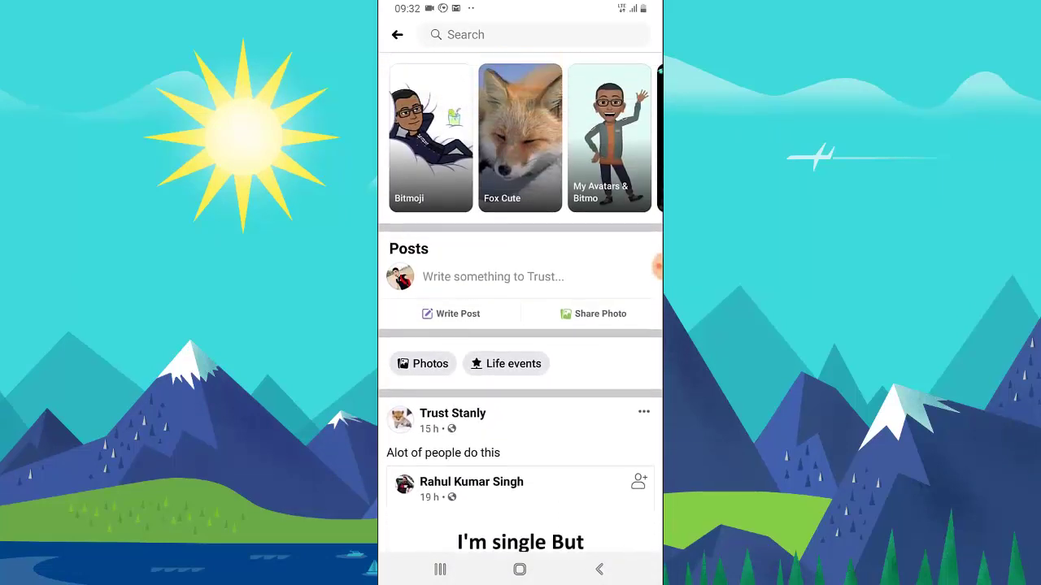
click(493, 260)
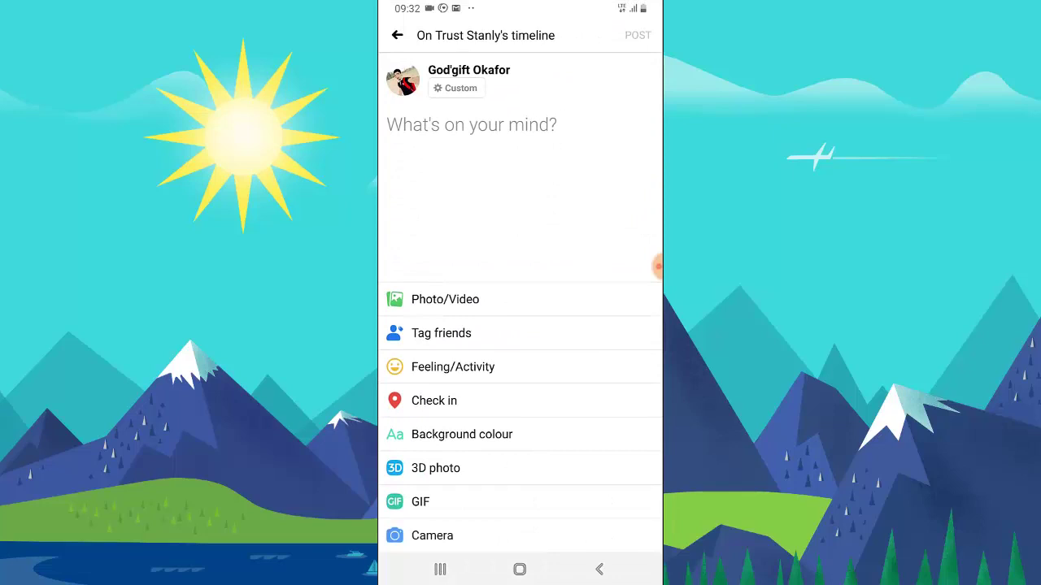
text(Hell)
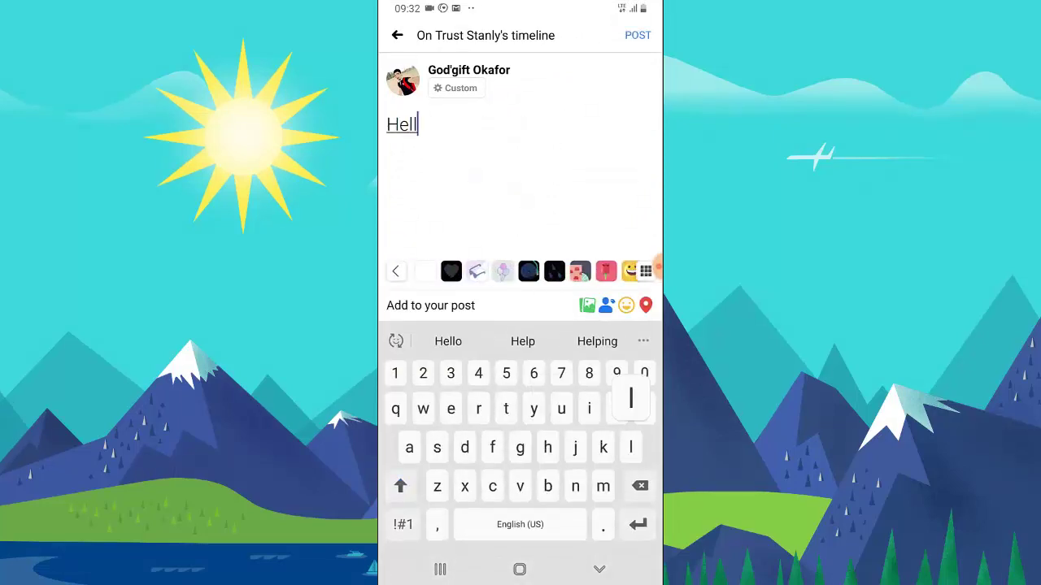
text(o bro)
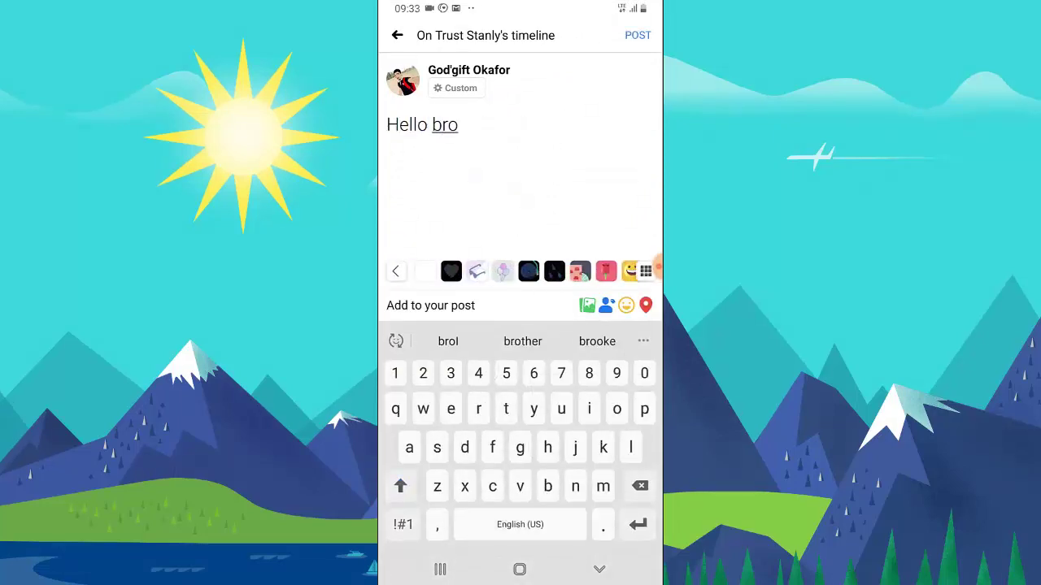
click(637, 35)
scroll(657, 267, up, 4)
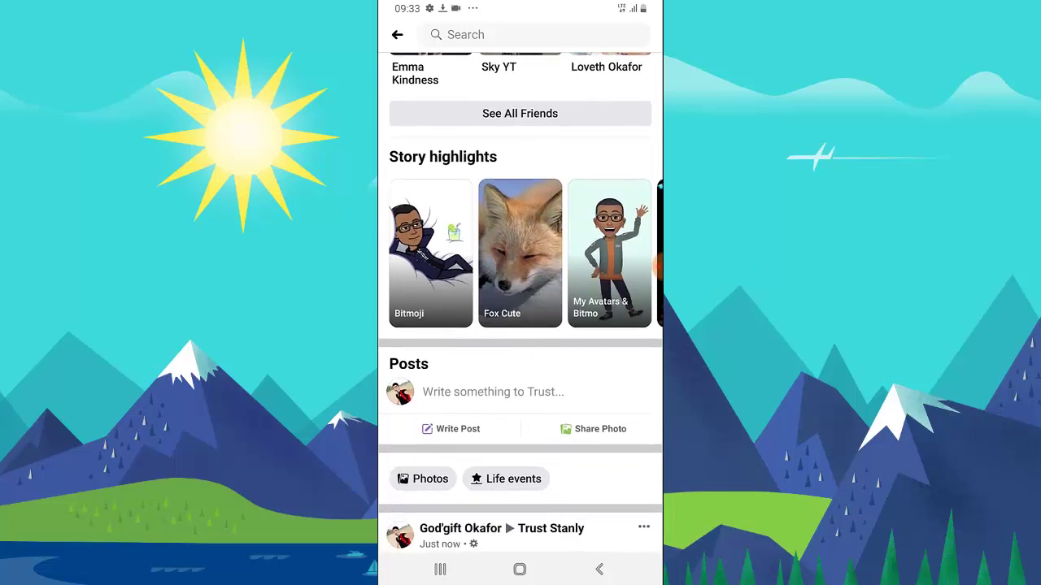
Return to the home feed and log in as a third saved account via Switch accounts
scroll(521, 302, up, 15)
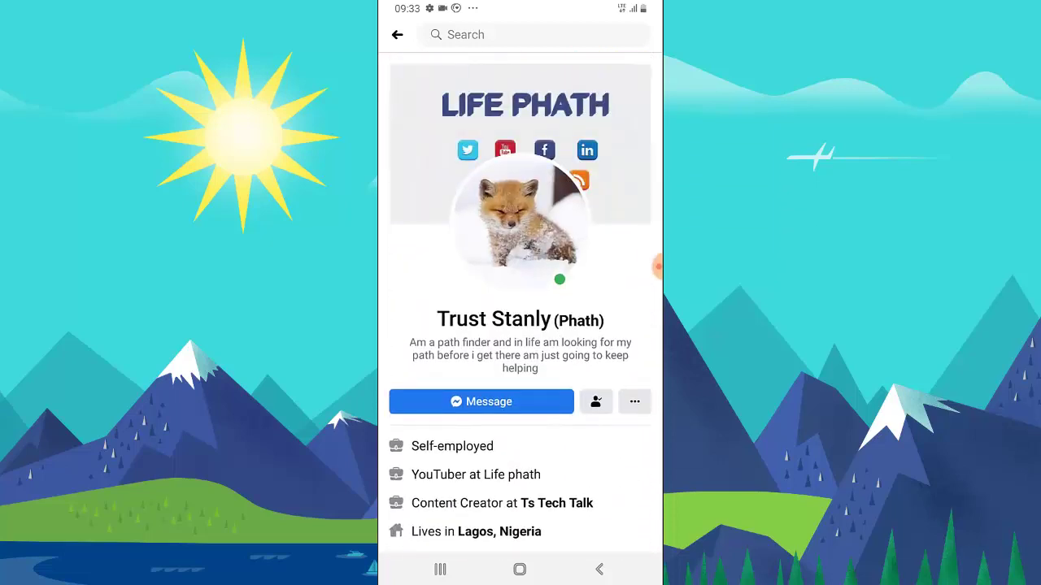
click(397, 35)
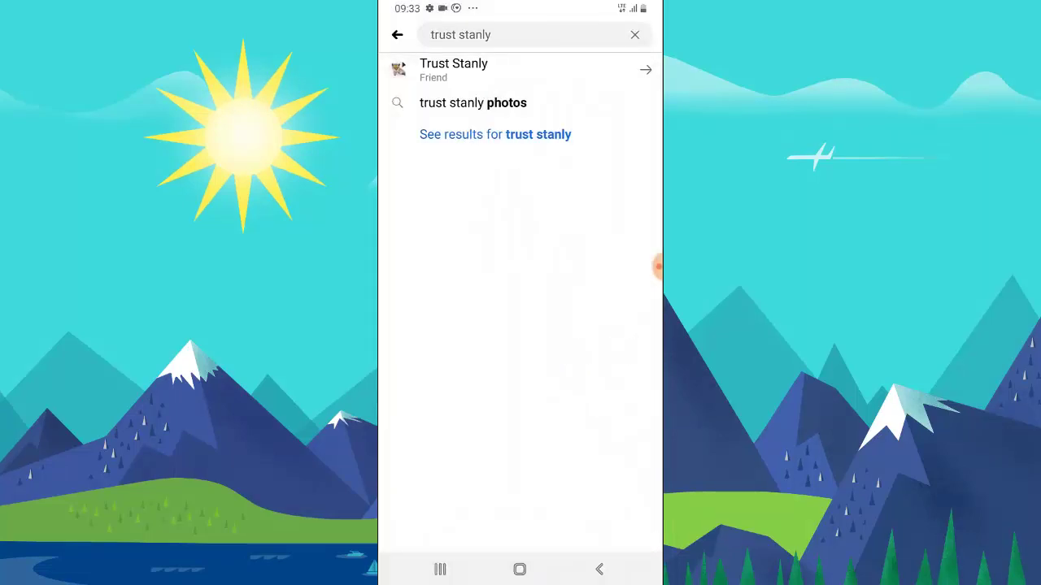
click(634, 34)
click(396, 34)
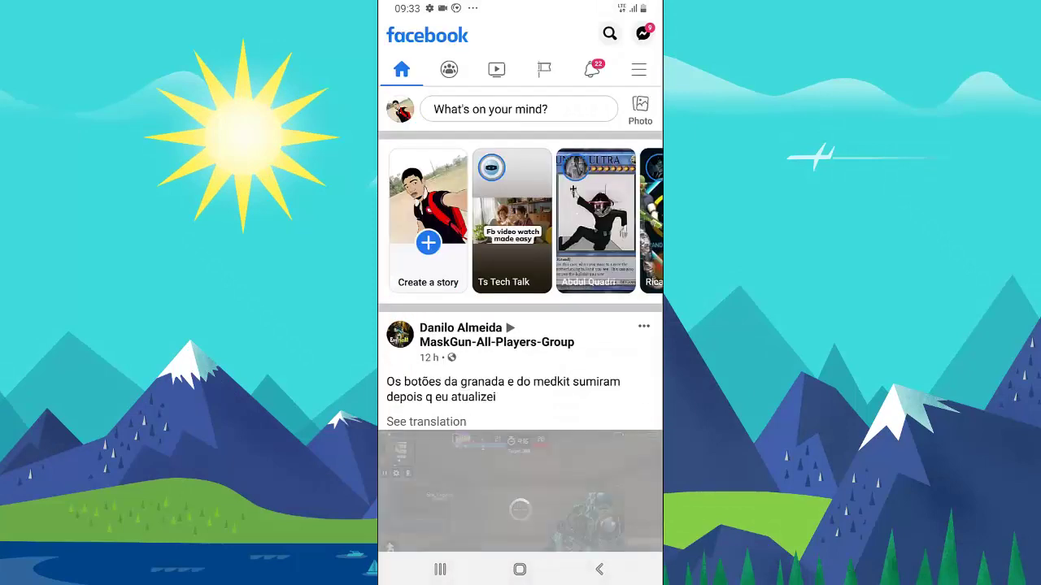
click(638, 69)
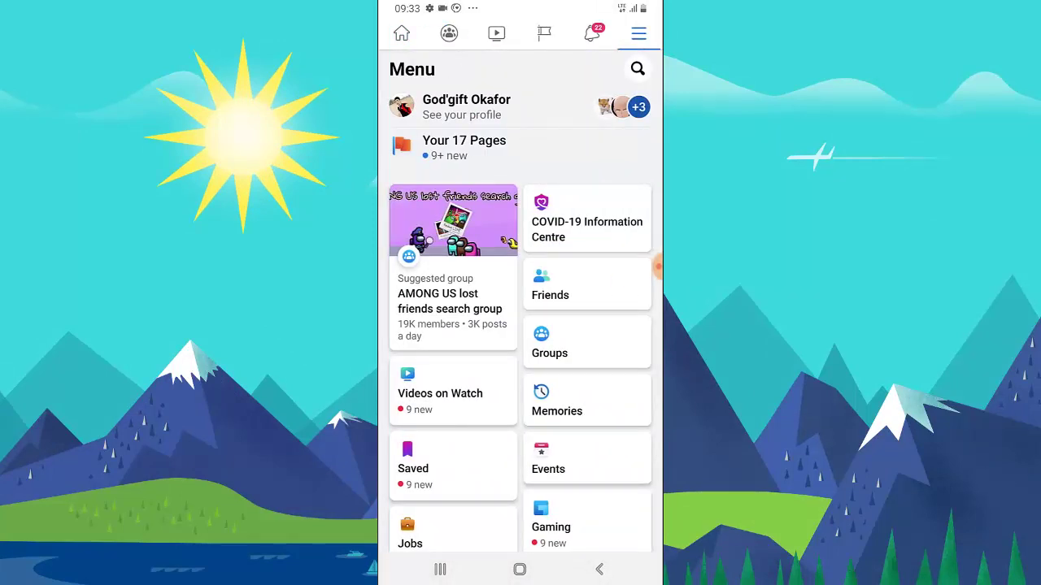
click(622, 107)
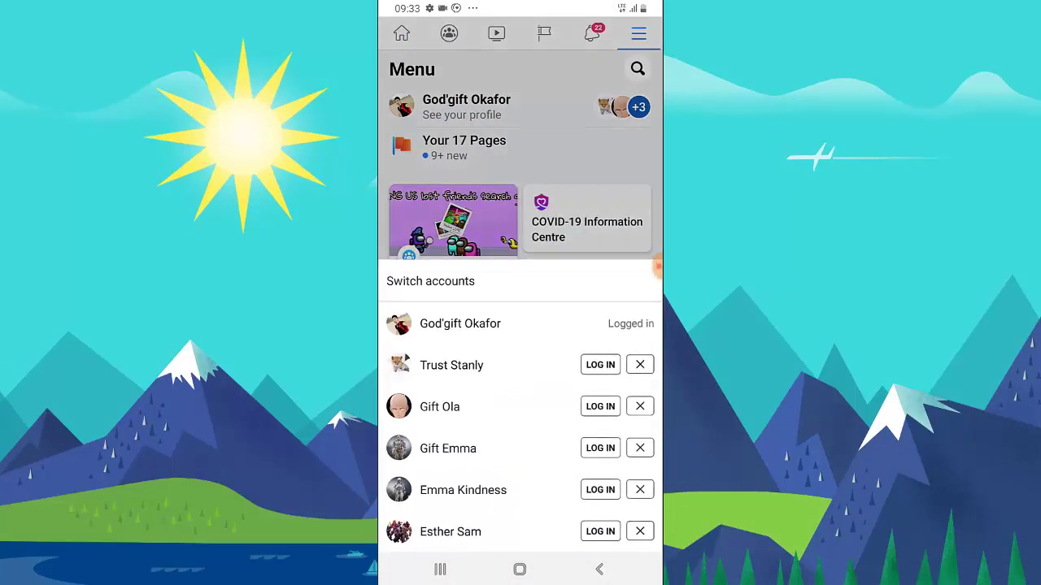
click(601, 407)
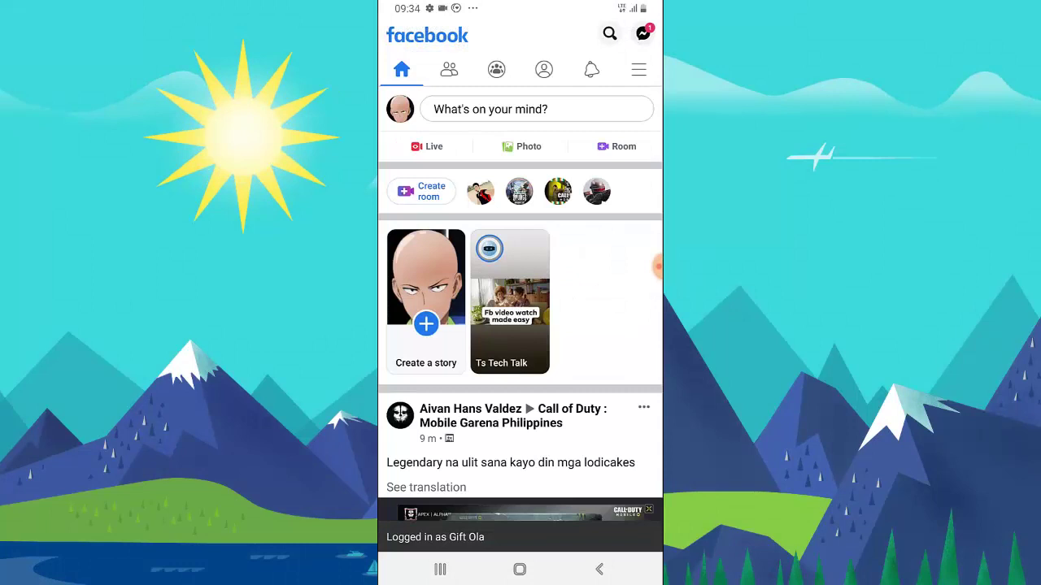
Search for the original profile, open it and scroll to its Posts section
click(609, 33)
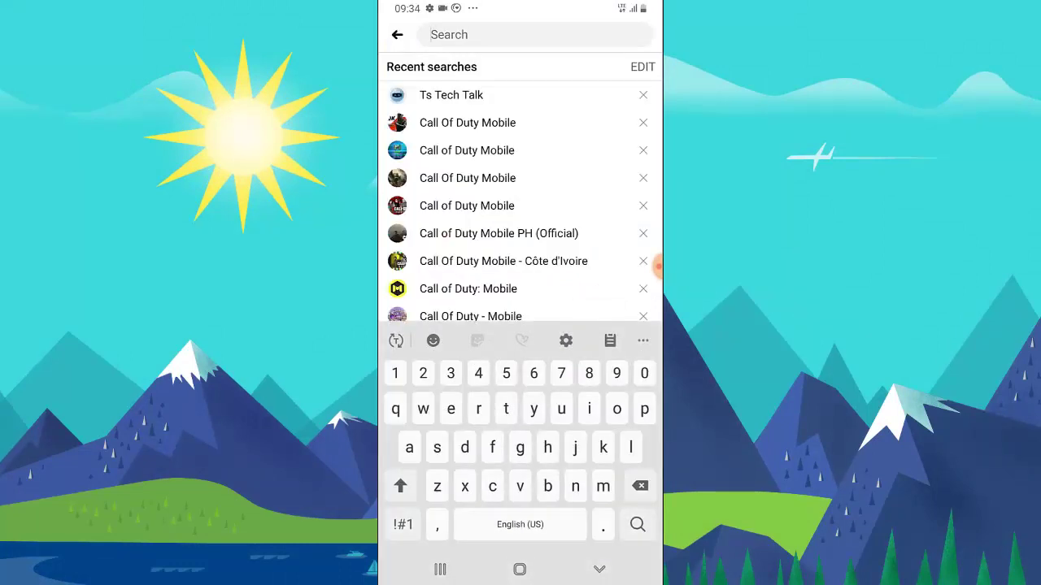
text(trus)
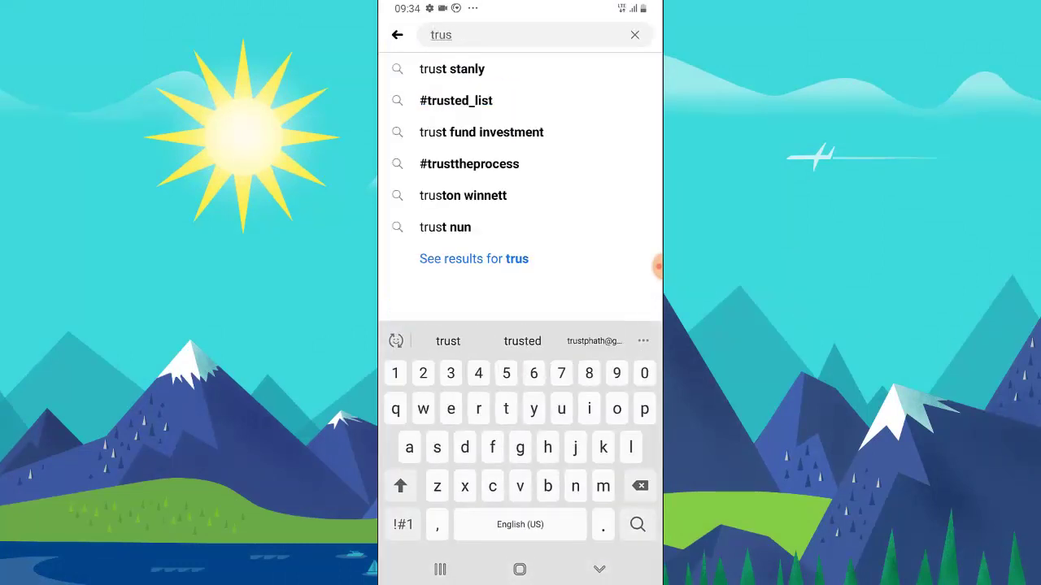
click(452, 68)
click(488, 140)
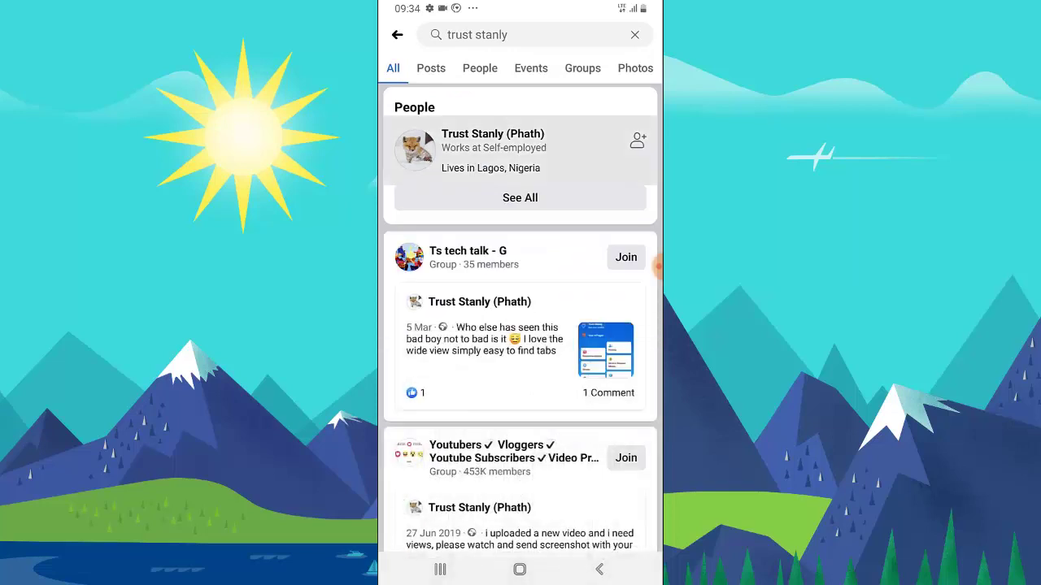
scroll(521, 326, down, 15)
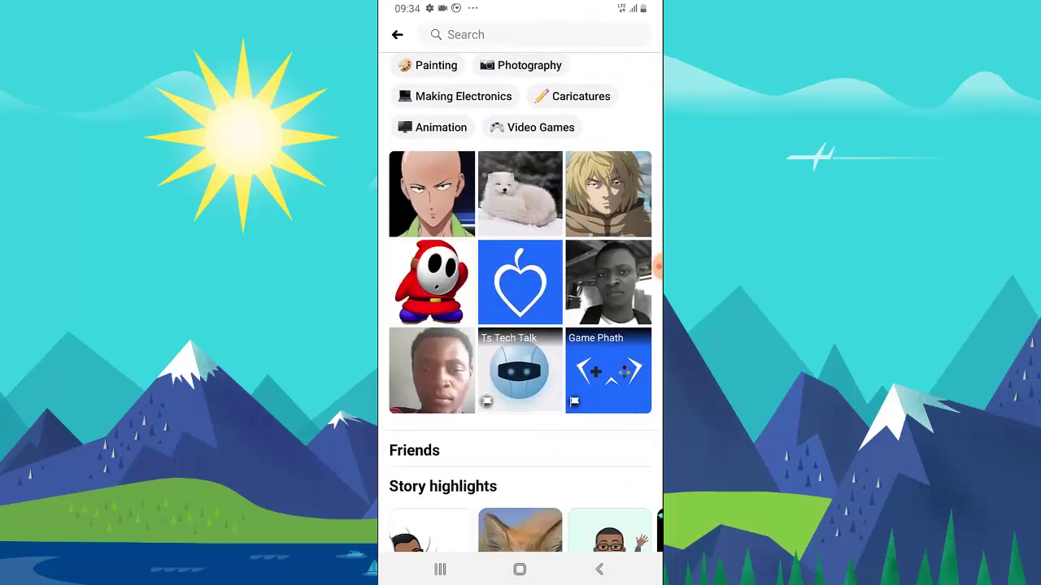
scroll(520, 325, down, 2)
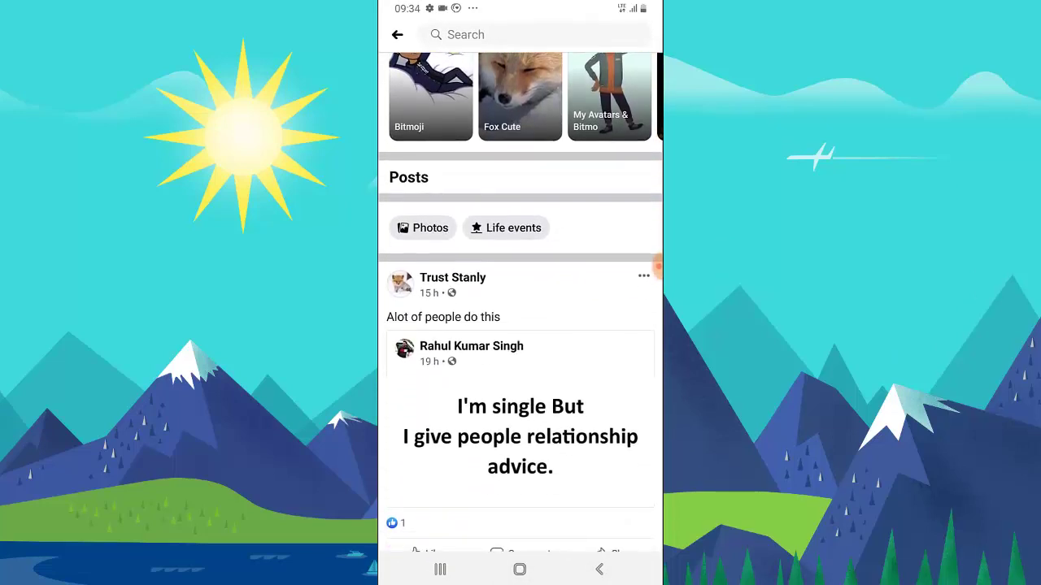
scroll(520, 325, up, 1)
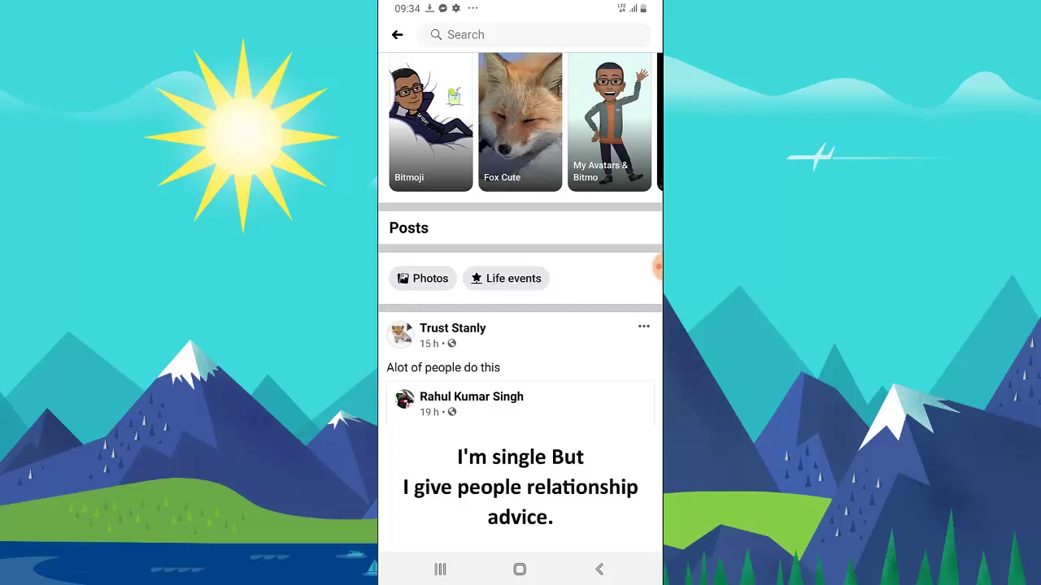
On desktop, set 'Who can see what others post on your timeline?' to Everyone
click(658, 267)
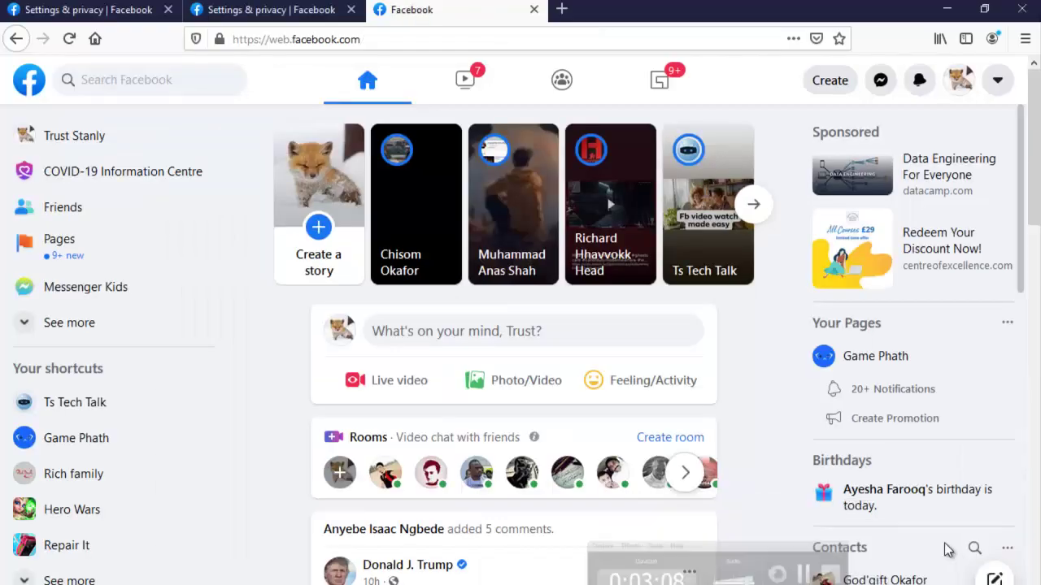
click(273, 10)
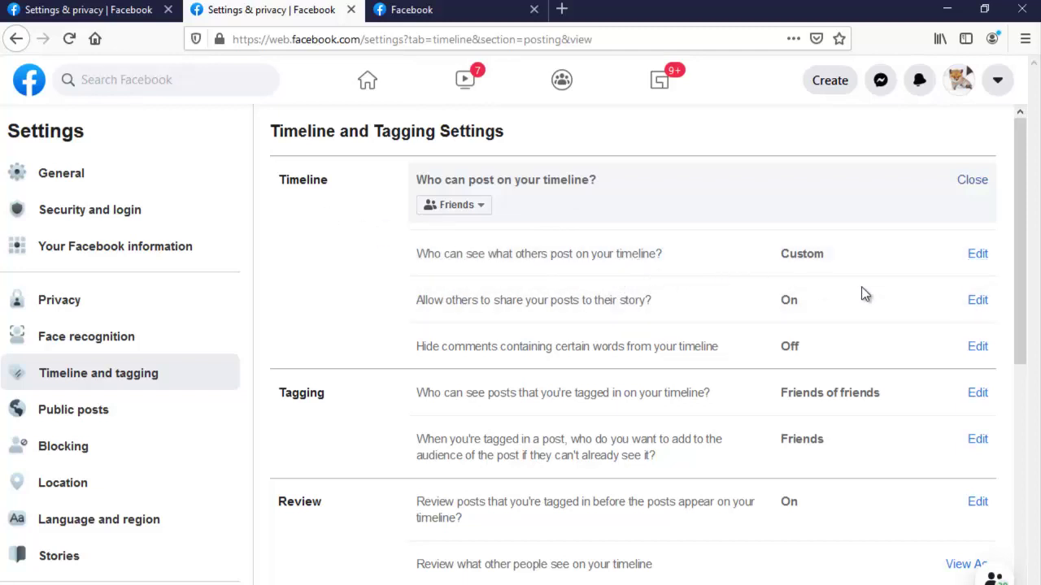
click(976, 257)
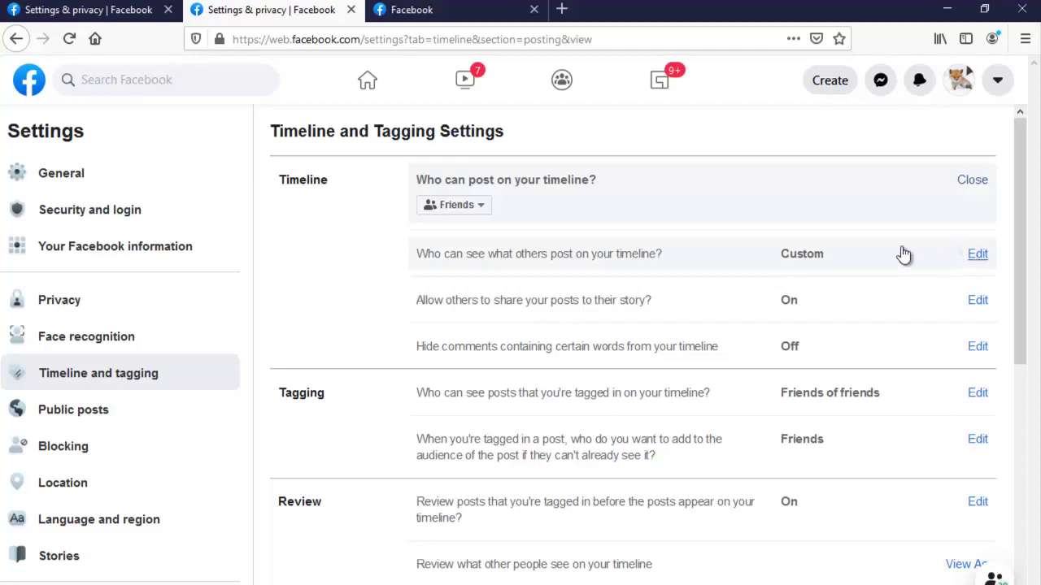
click(474, 253)
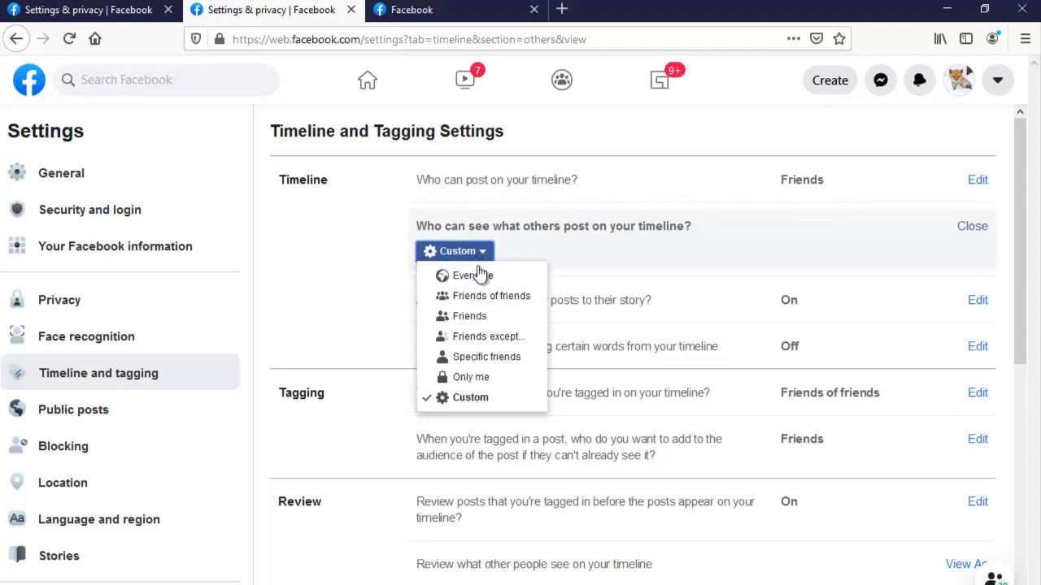
click(480, 278)
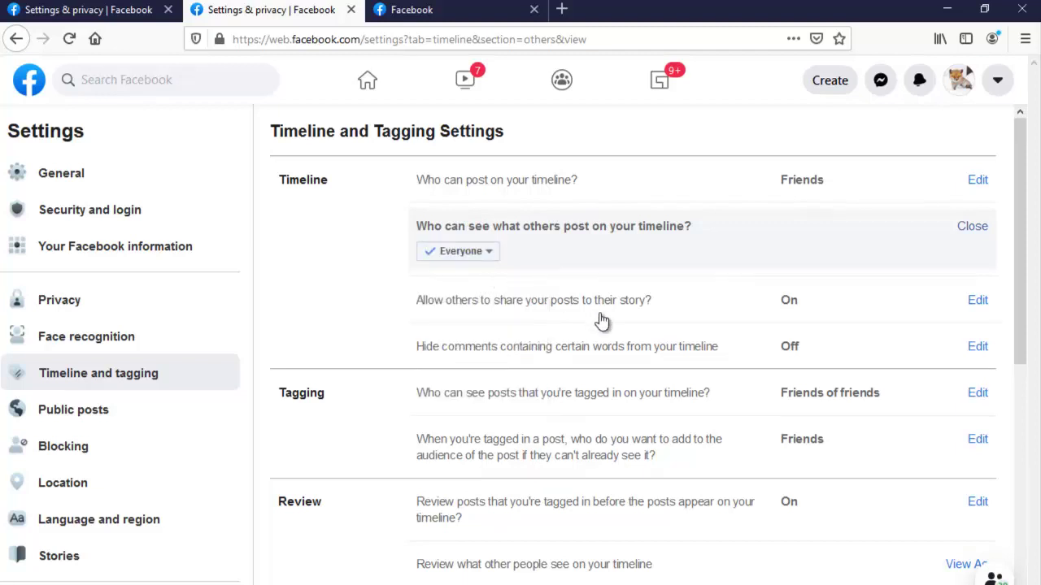
click(491, 255)
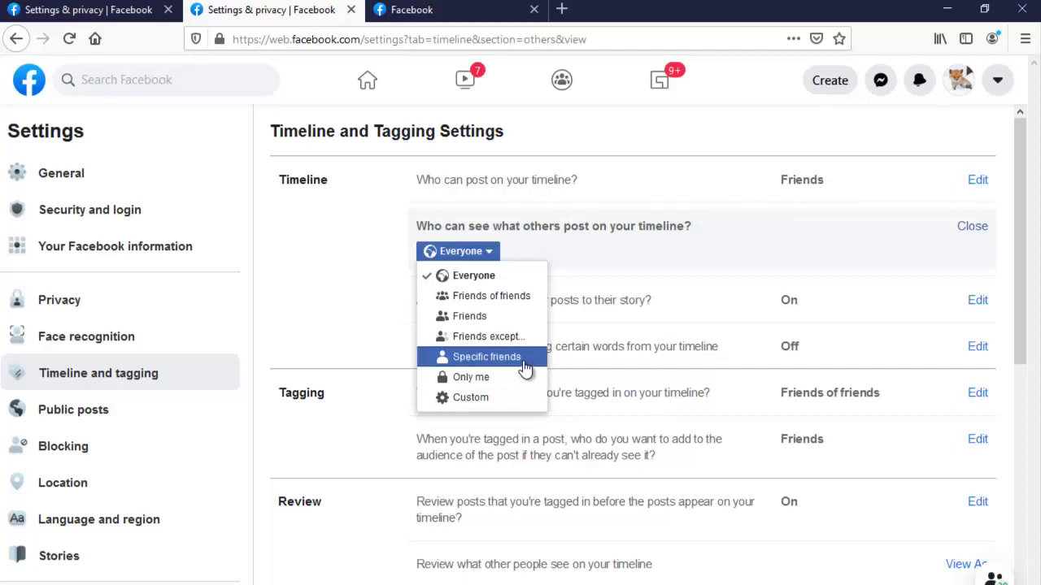
click(492, 258)
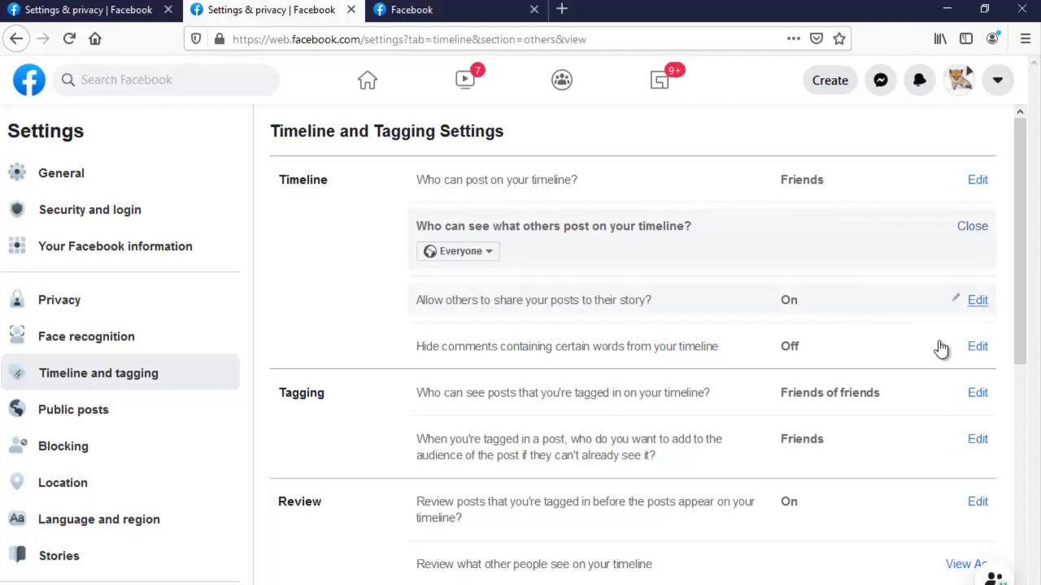
Open the story-sharing permission for editing and leave it set to Enabled
click(977, 303)
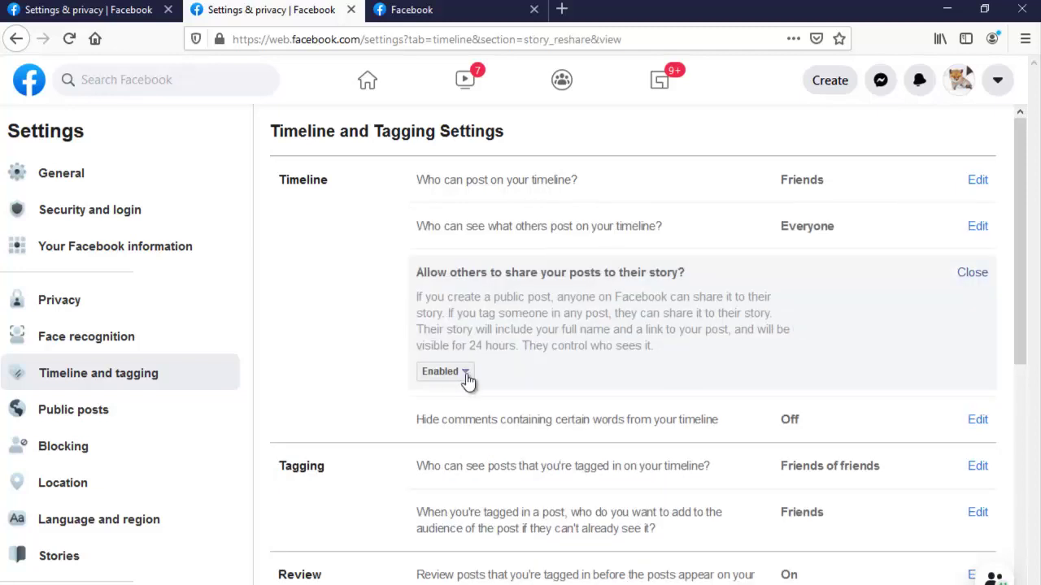
click(465, 374)
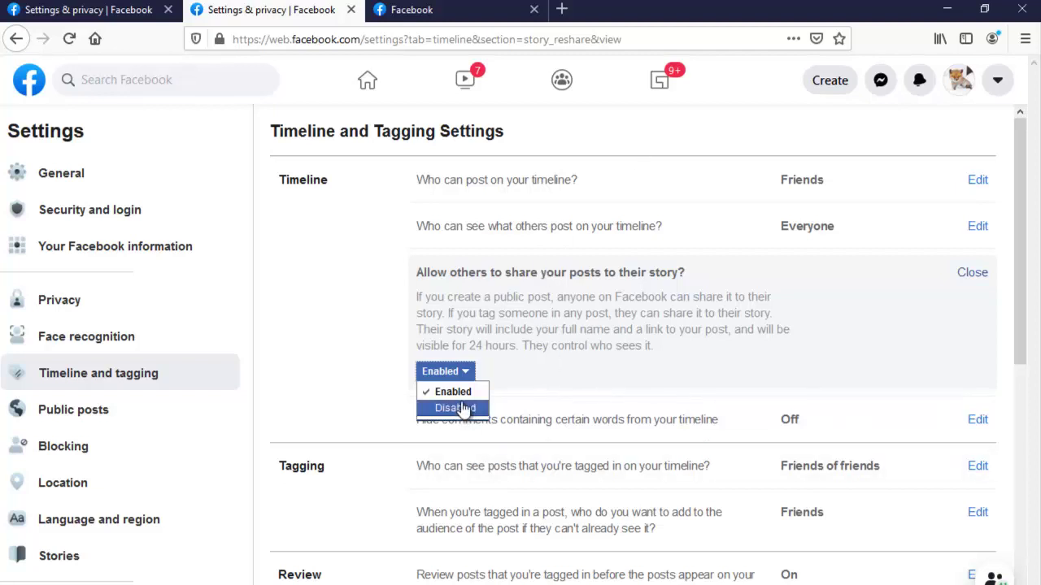
click(502, 418)
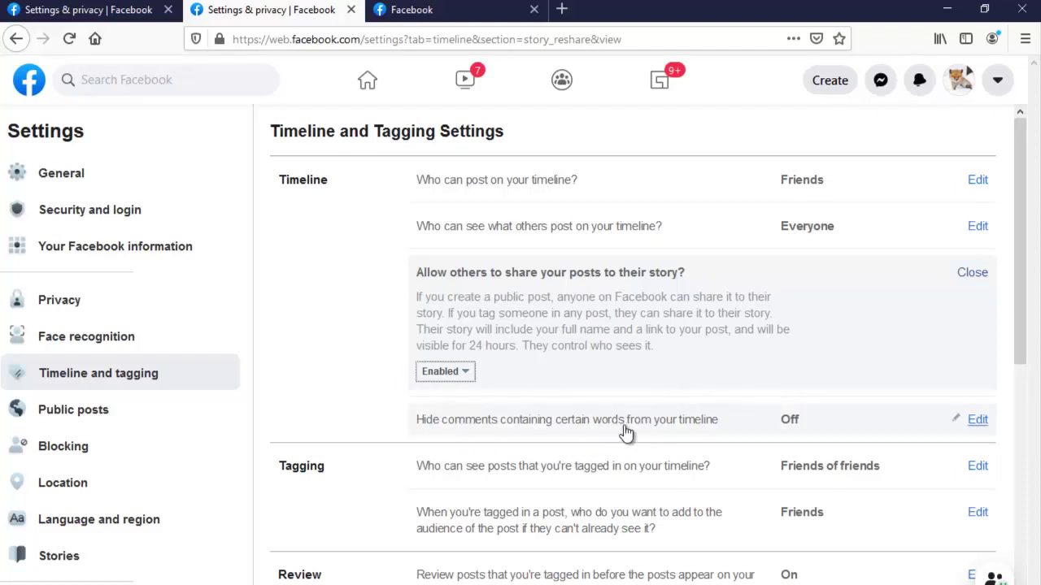
Add 'fuck' as the first hidden-comment word using the on-screen keyboard
click(990, 425)
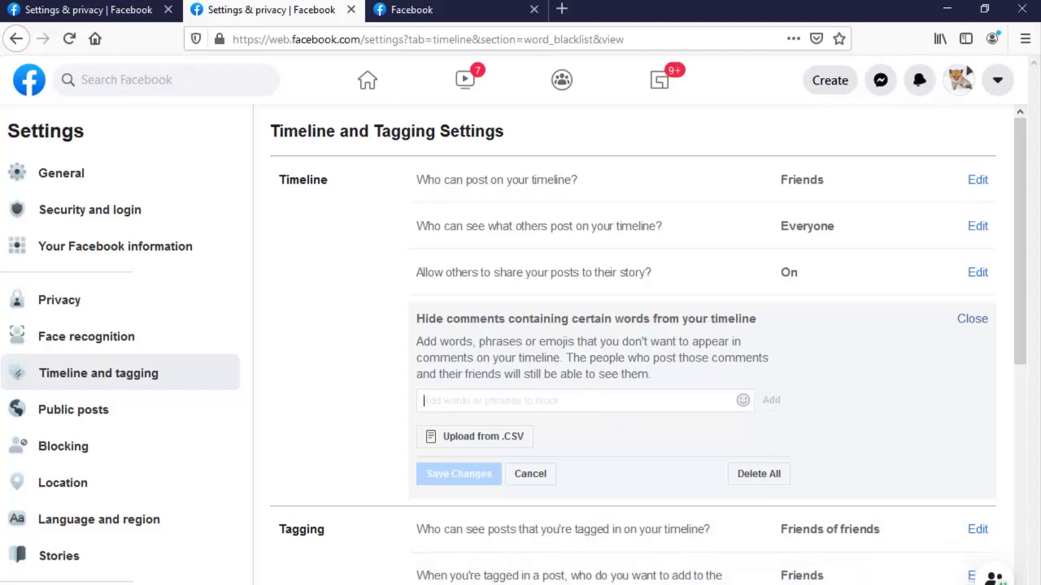
click(577, 400)
click(355, 497)
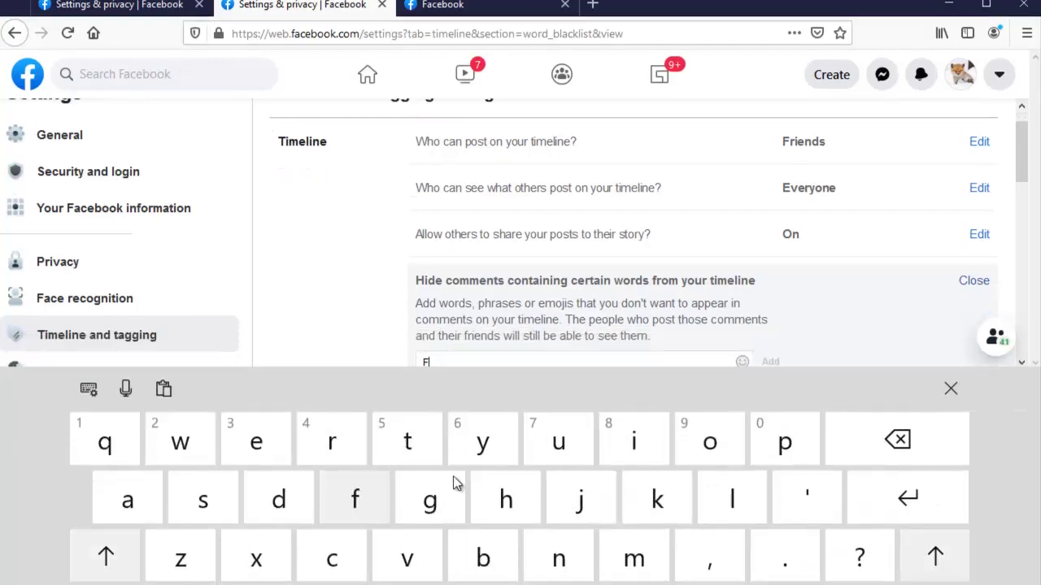
click(578, 458)
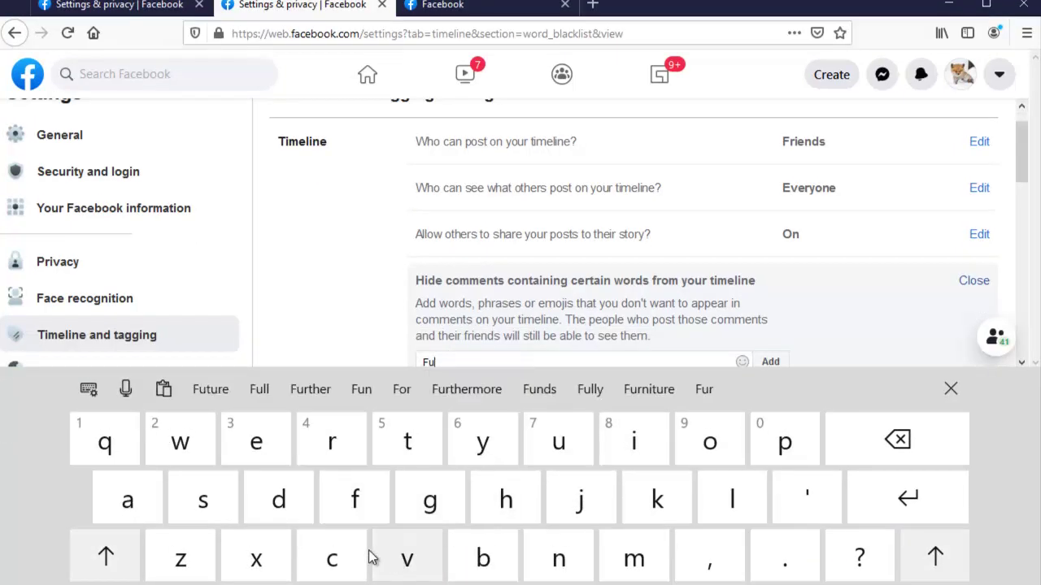
click(331, 559)
click(655, 496)
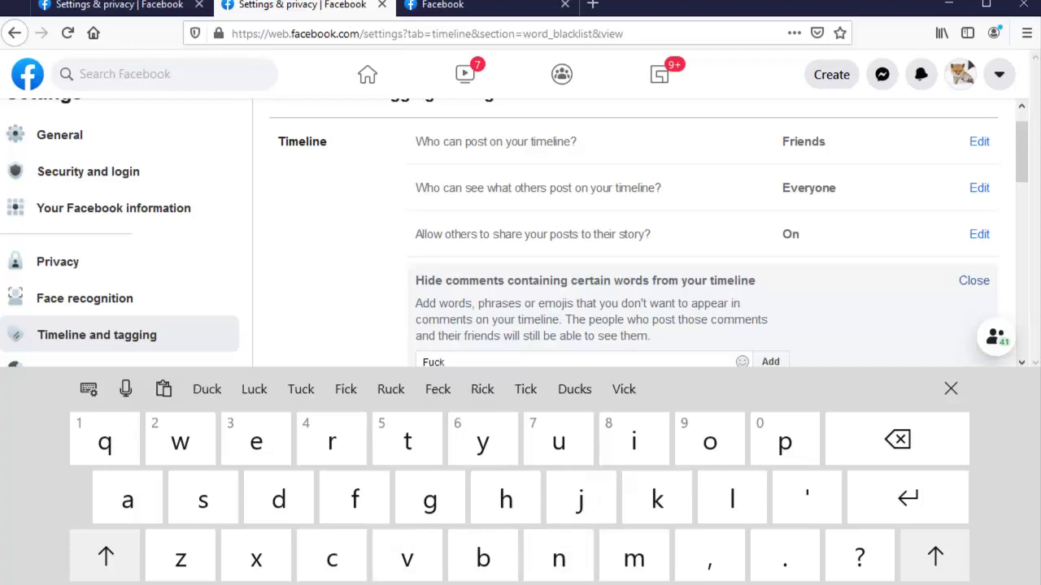
click(768, 364)
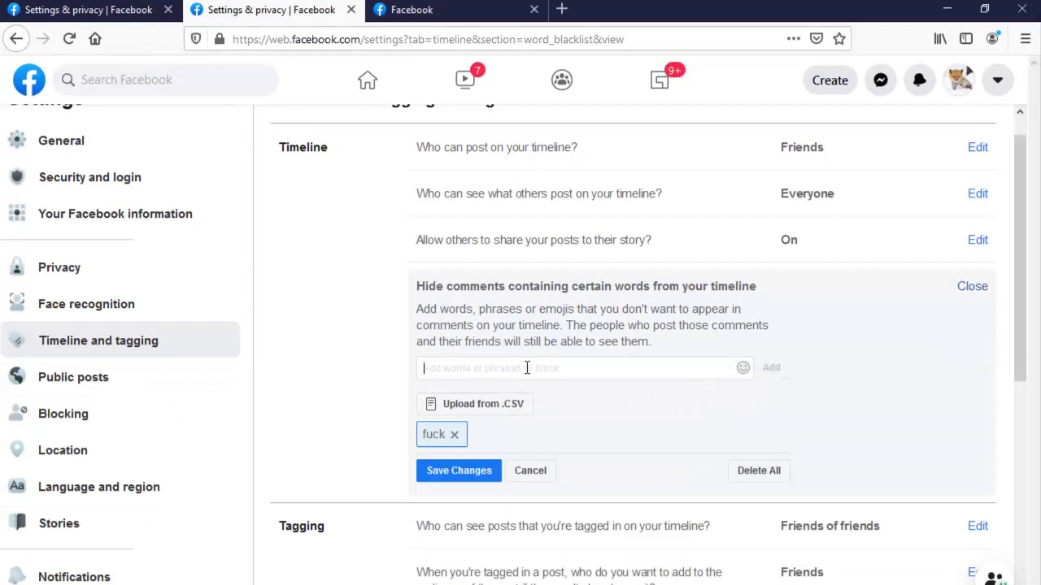
Add 'you suck' to the hidden-comment words and save the list
click(569, 368)
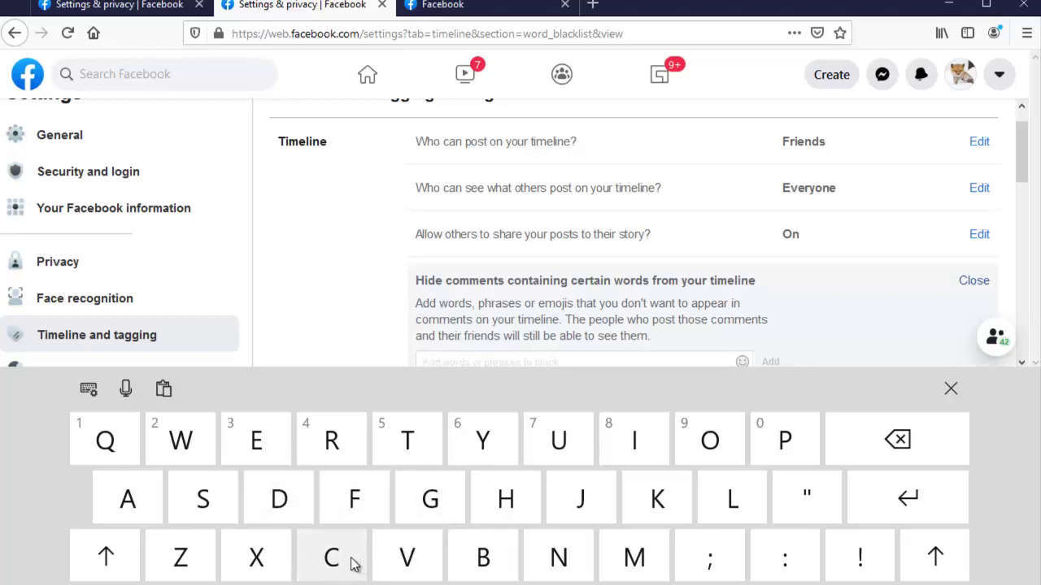
scroll(559, 322, down, 3)
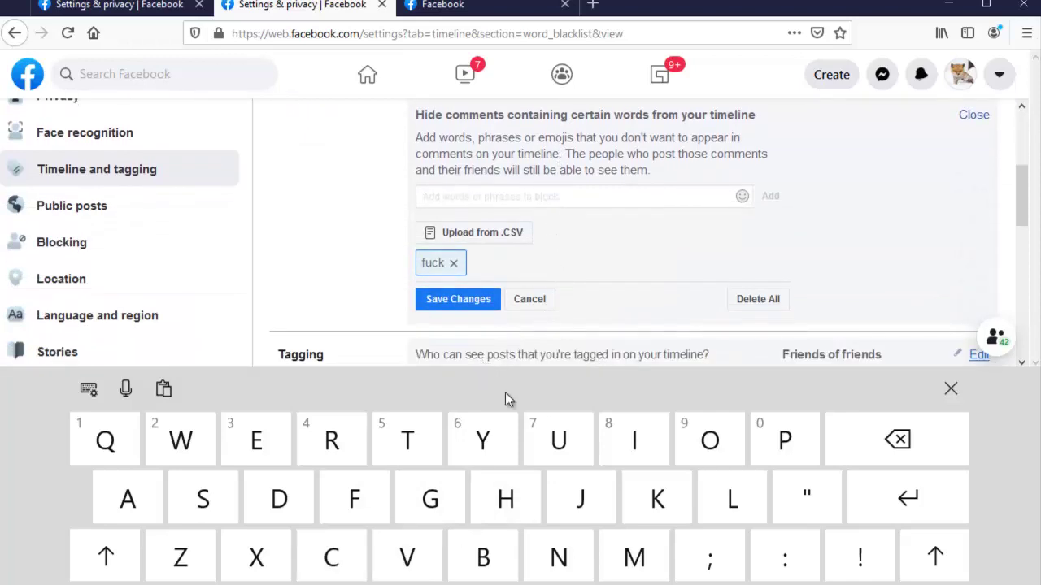
click(502, 505)
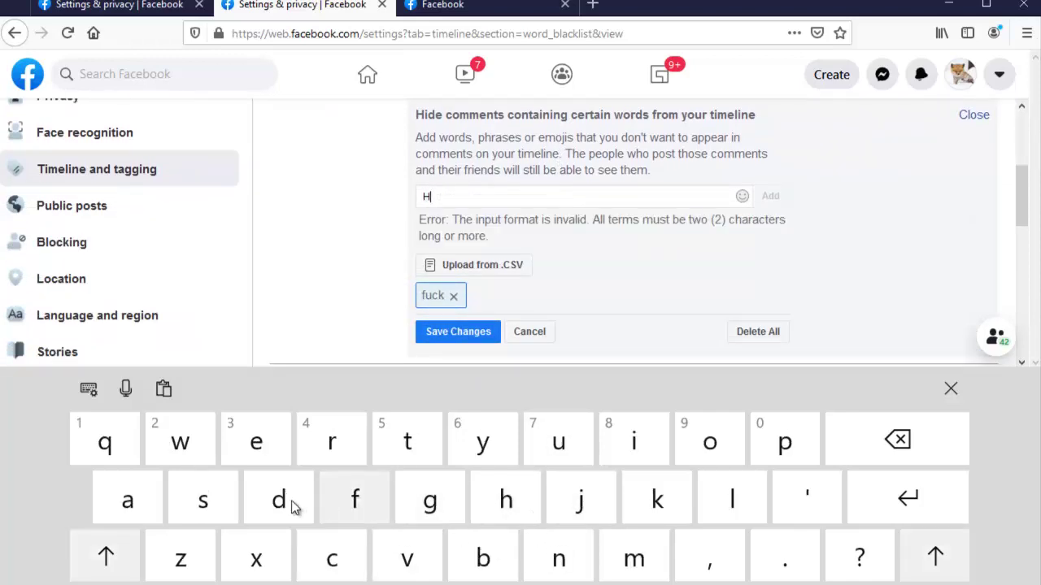
click(836, 461)
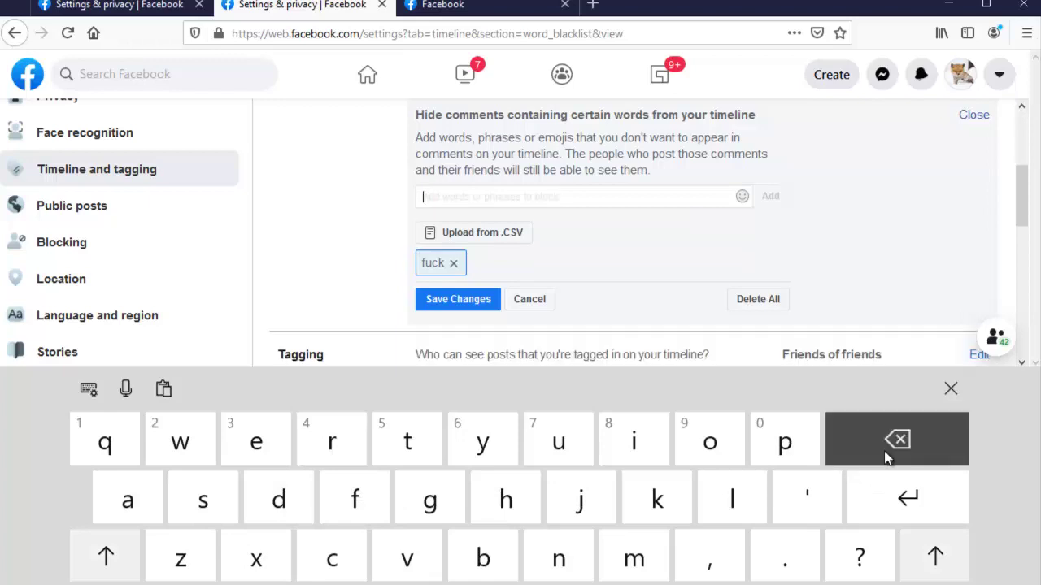
click(478, 446)
click(680, 441)
click(558, 442)
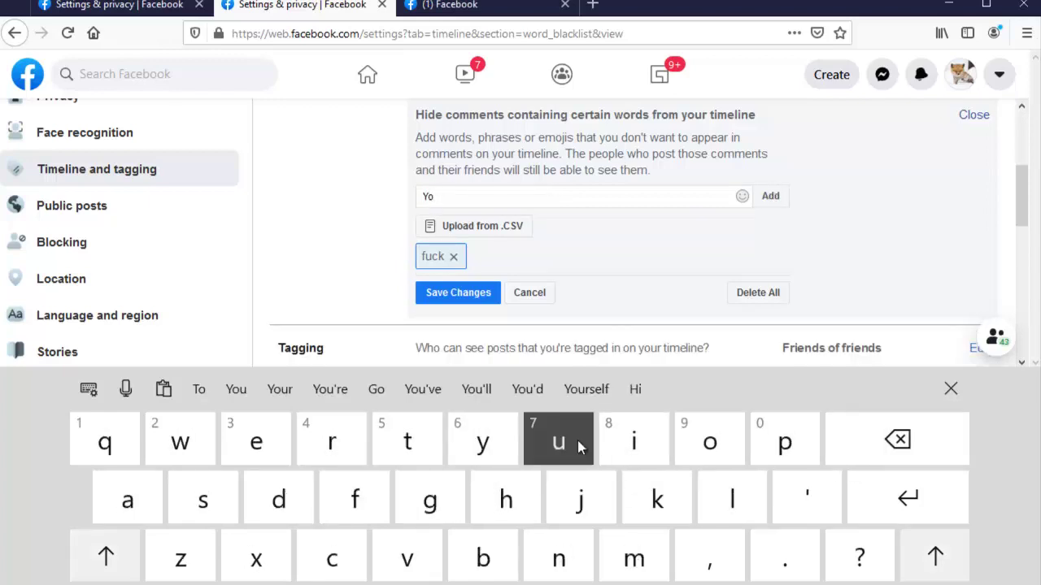
click(202, 500)
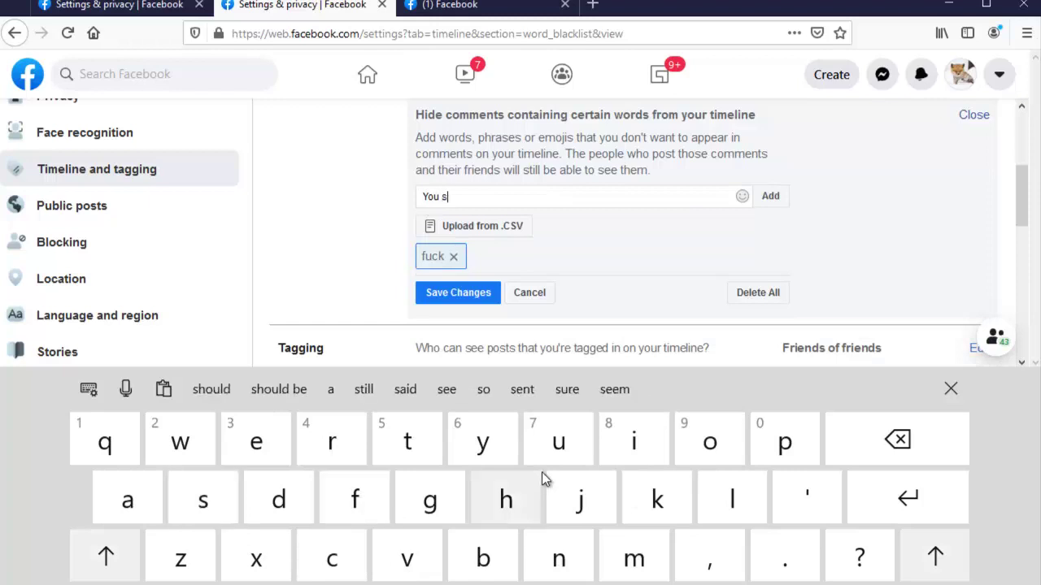
click(556, 446)
click(344, 565)
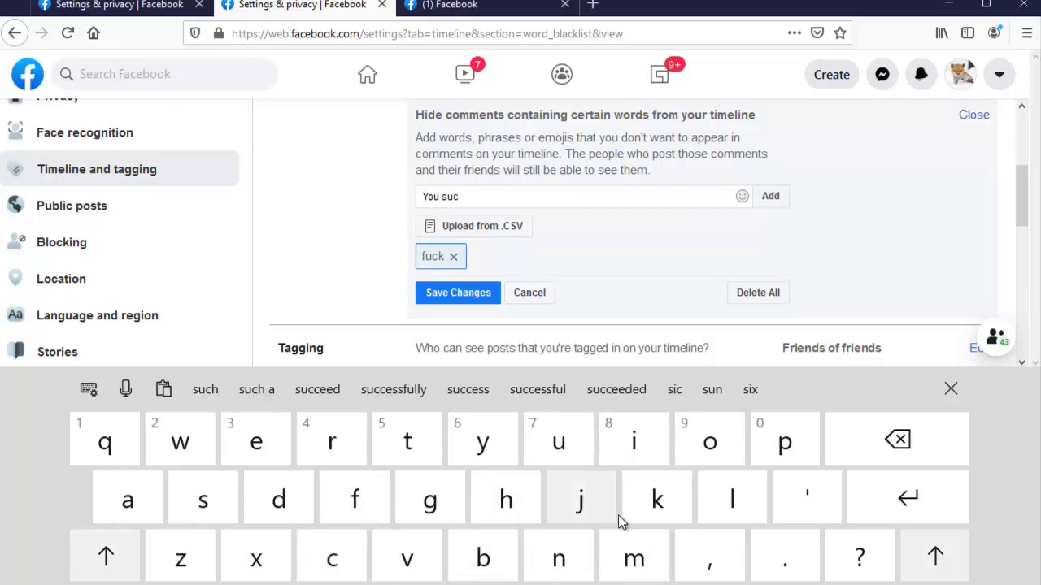
click(655, 500)
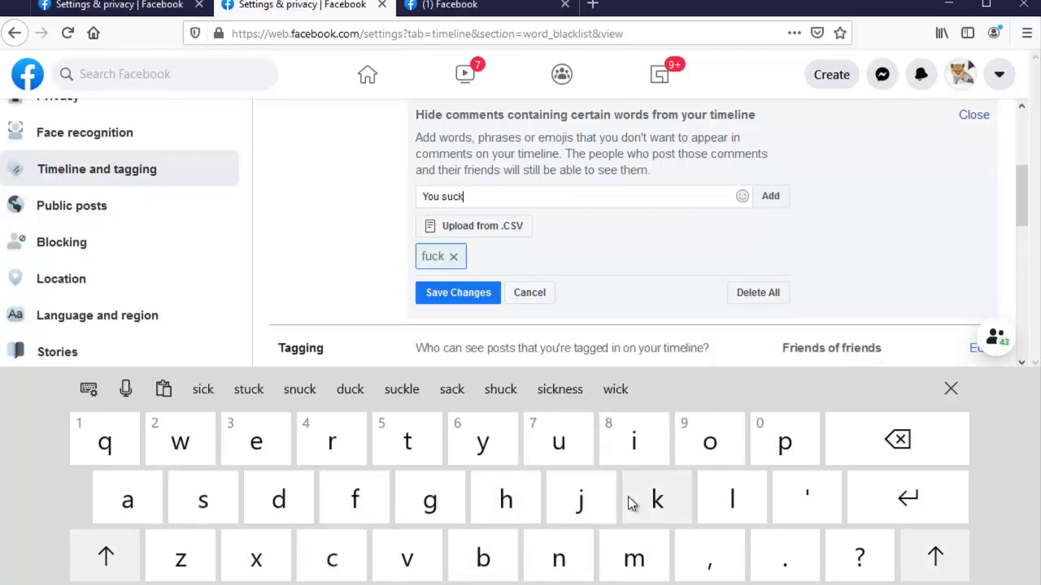
click(773, 196)
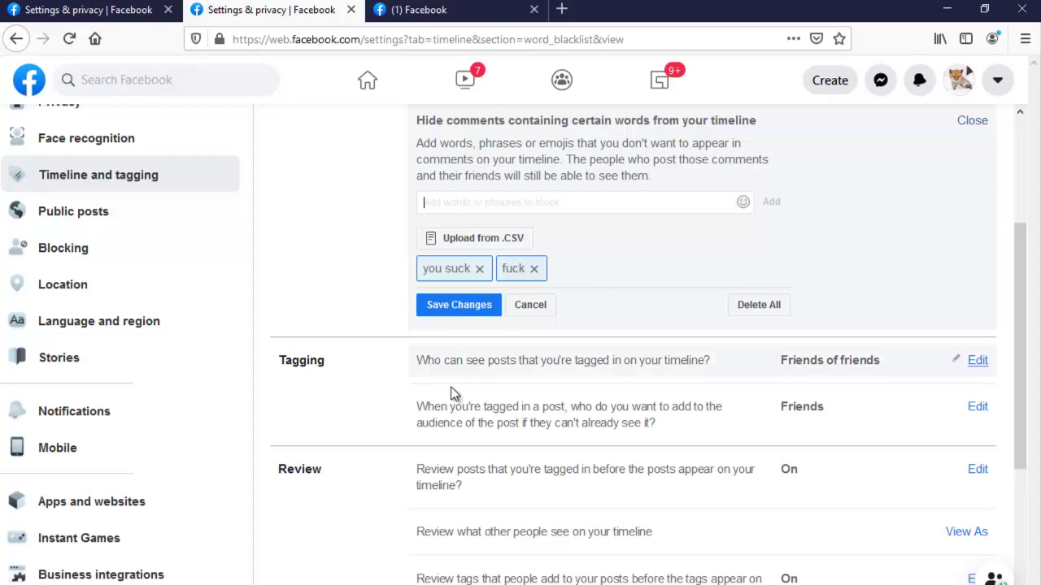
click(468, 315)
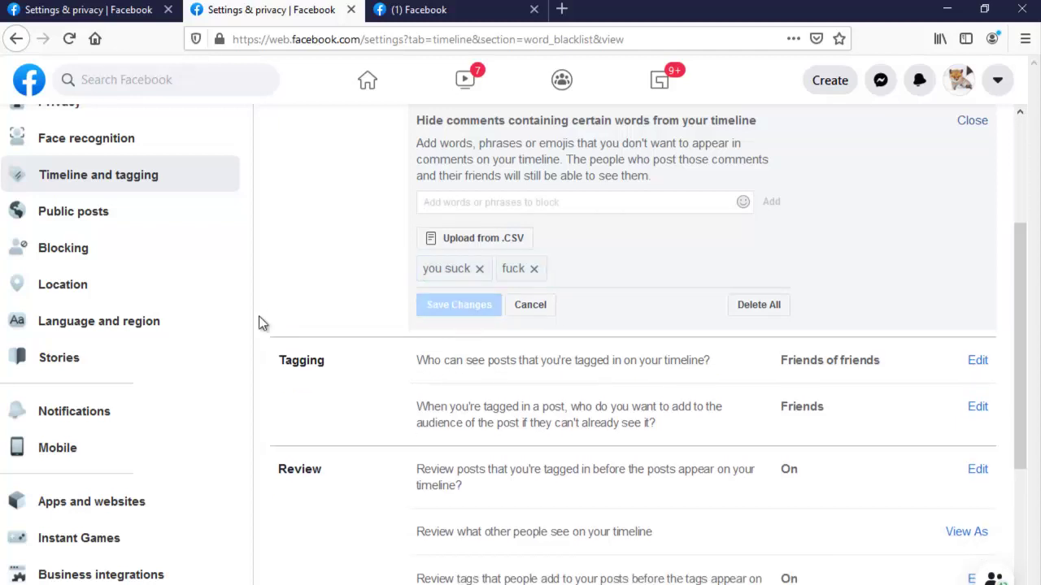
Reload the Facebook home feed tab and go to your own profile timeline
scroll(797, 325, up, 3)
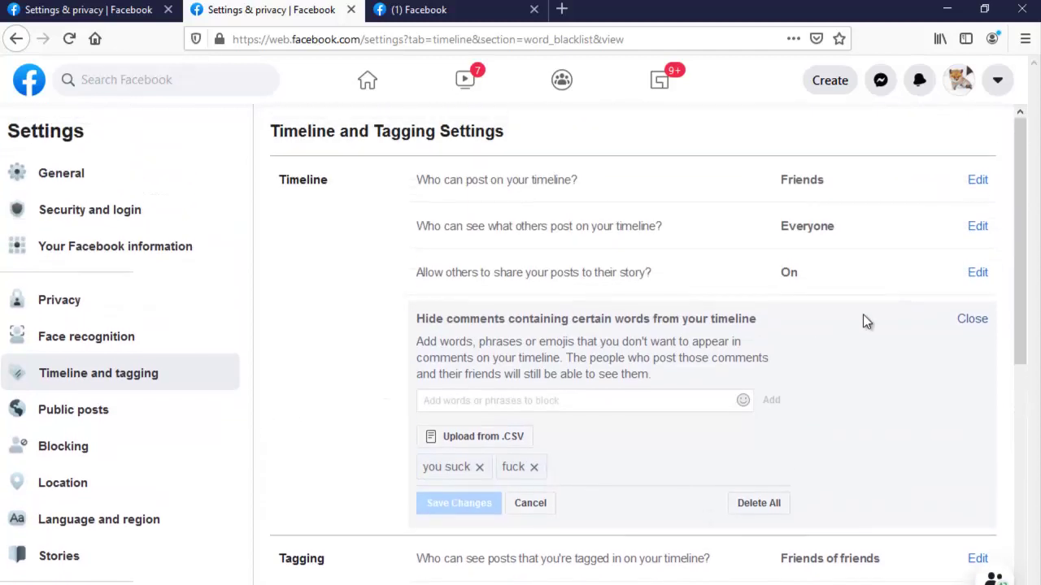
click(436, 12)
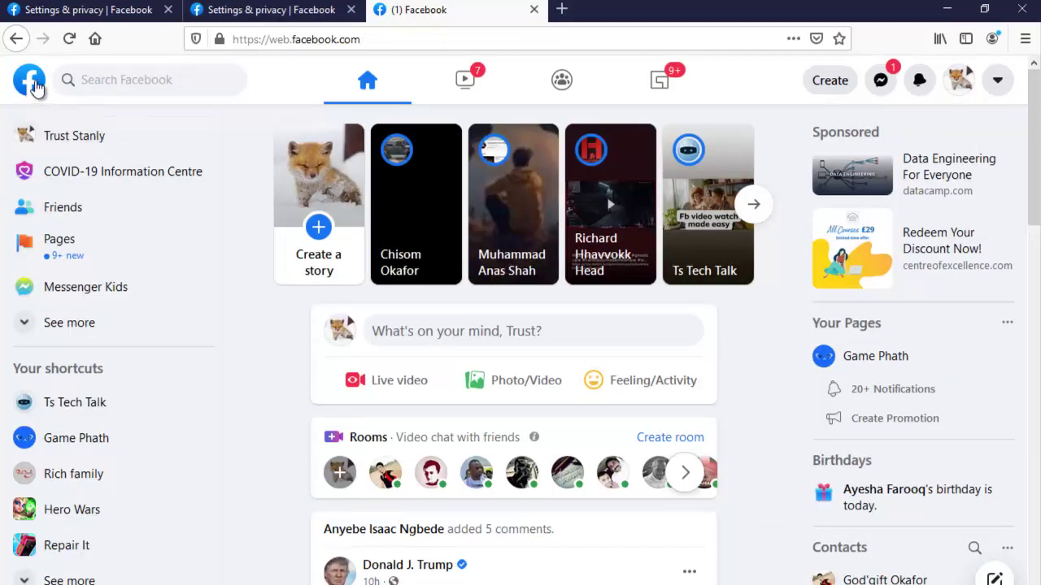
click(69, 38)
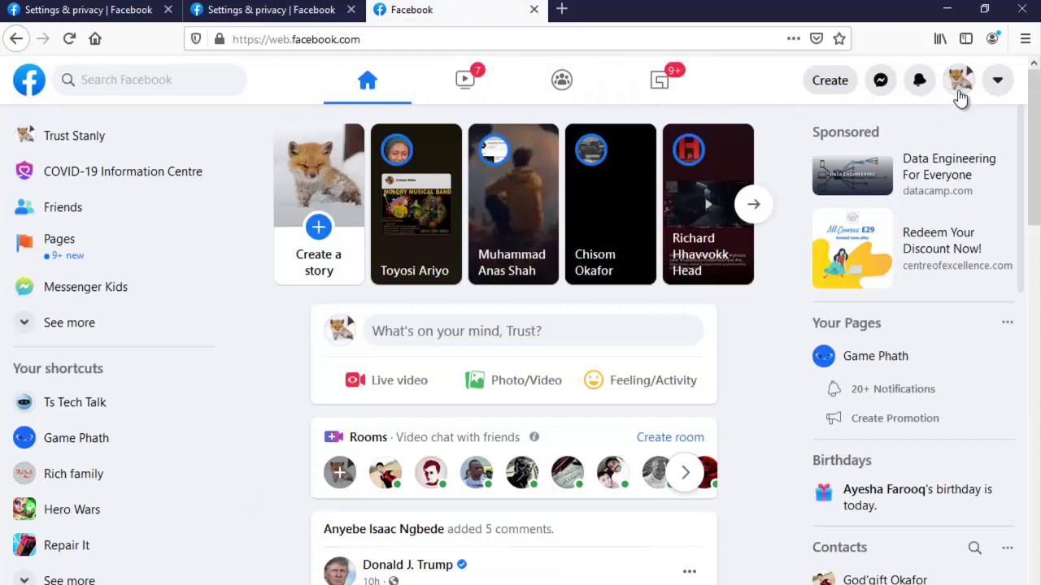
click(947, 90)
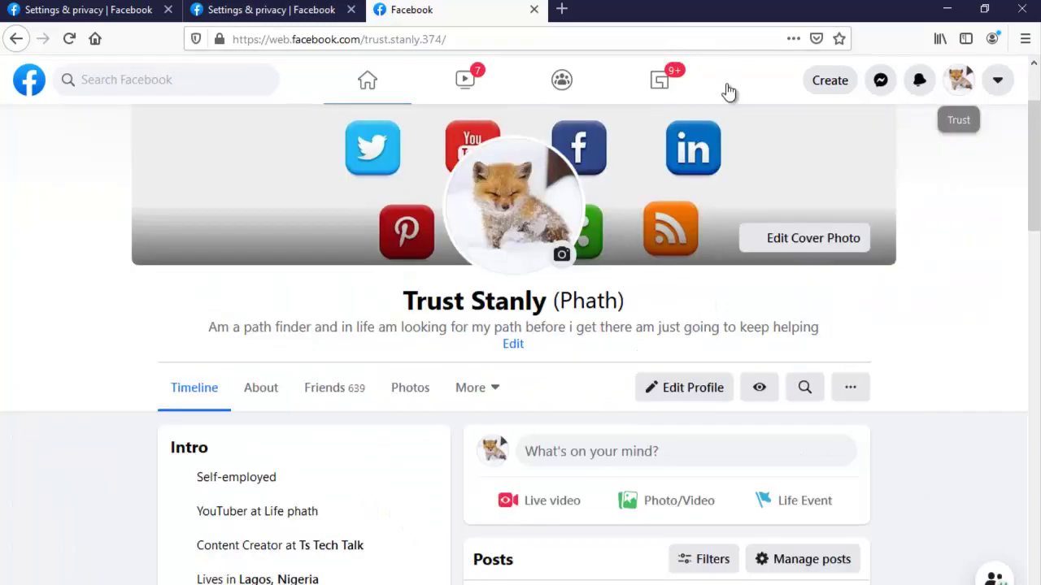
Scroll down to the friend's 'Hello bro' post under Posts and briefly highlight it
scroll(616, 271, down, 5)
scroll(645, 290, down, 2)
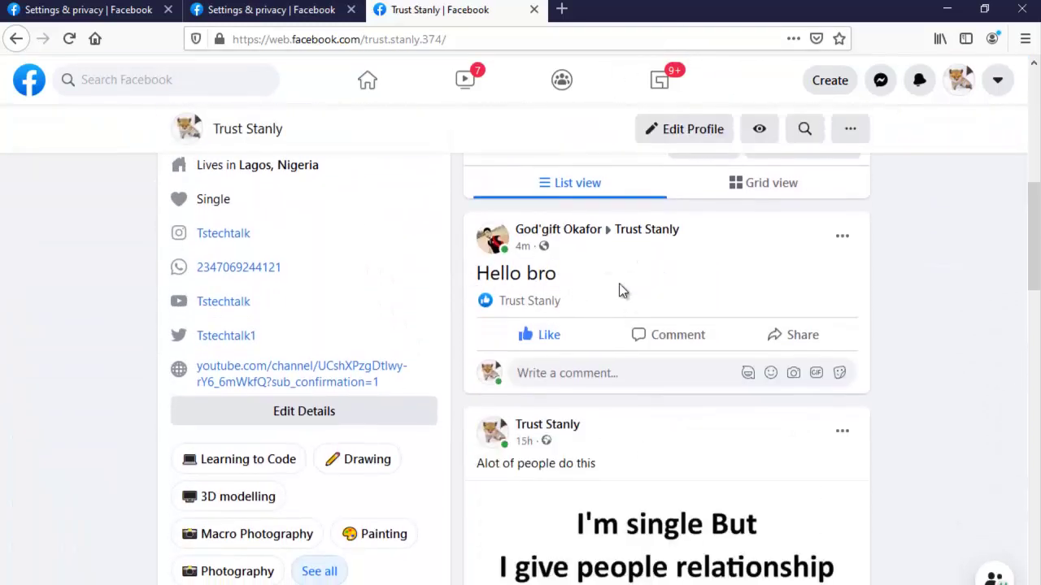
drag(525, 274, 489, 272)
drag(572, 280, 561, 231)
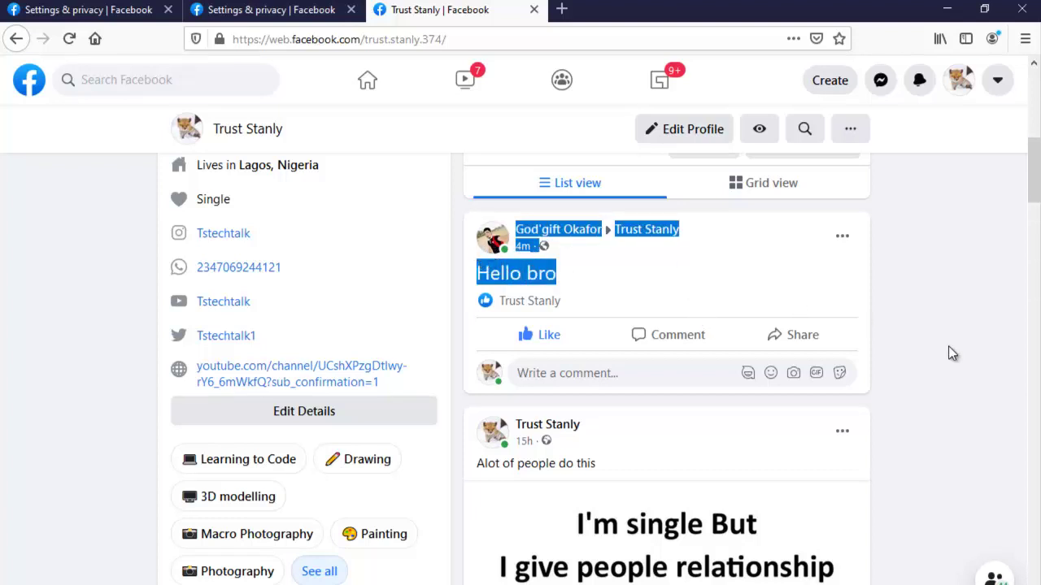
click(911, 350)
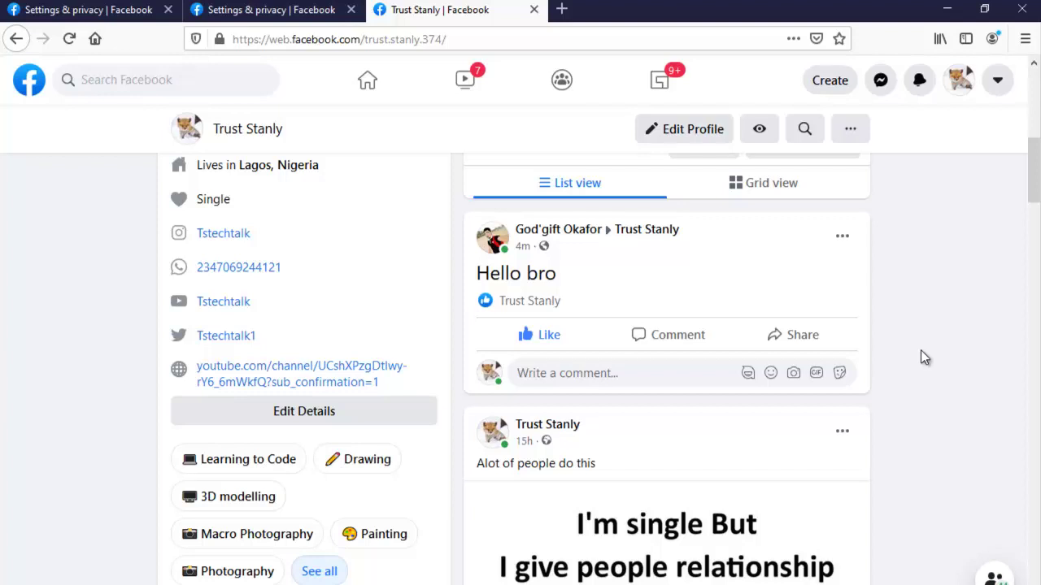